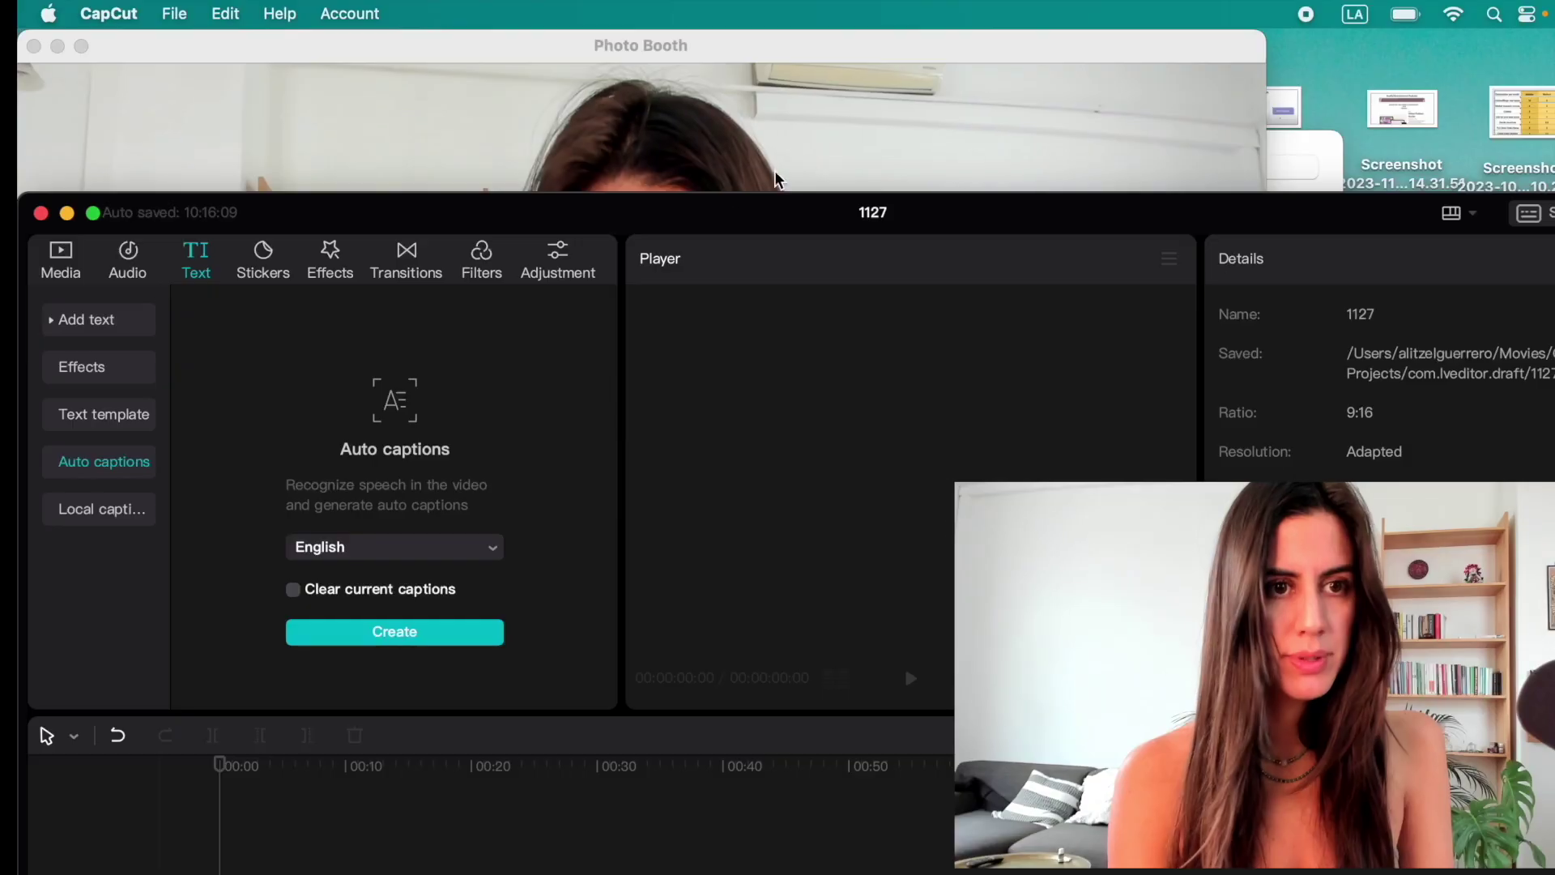
- Drag the CapCut window up to fully show empty project 1127 with English Auto captions
drag(769, 209, 740, 13)
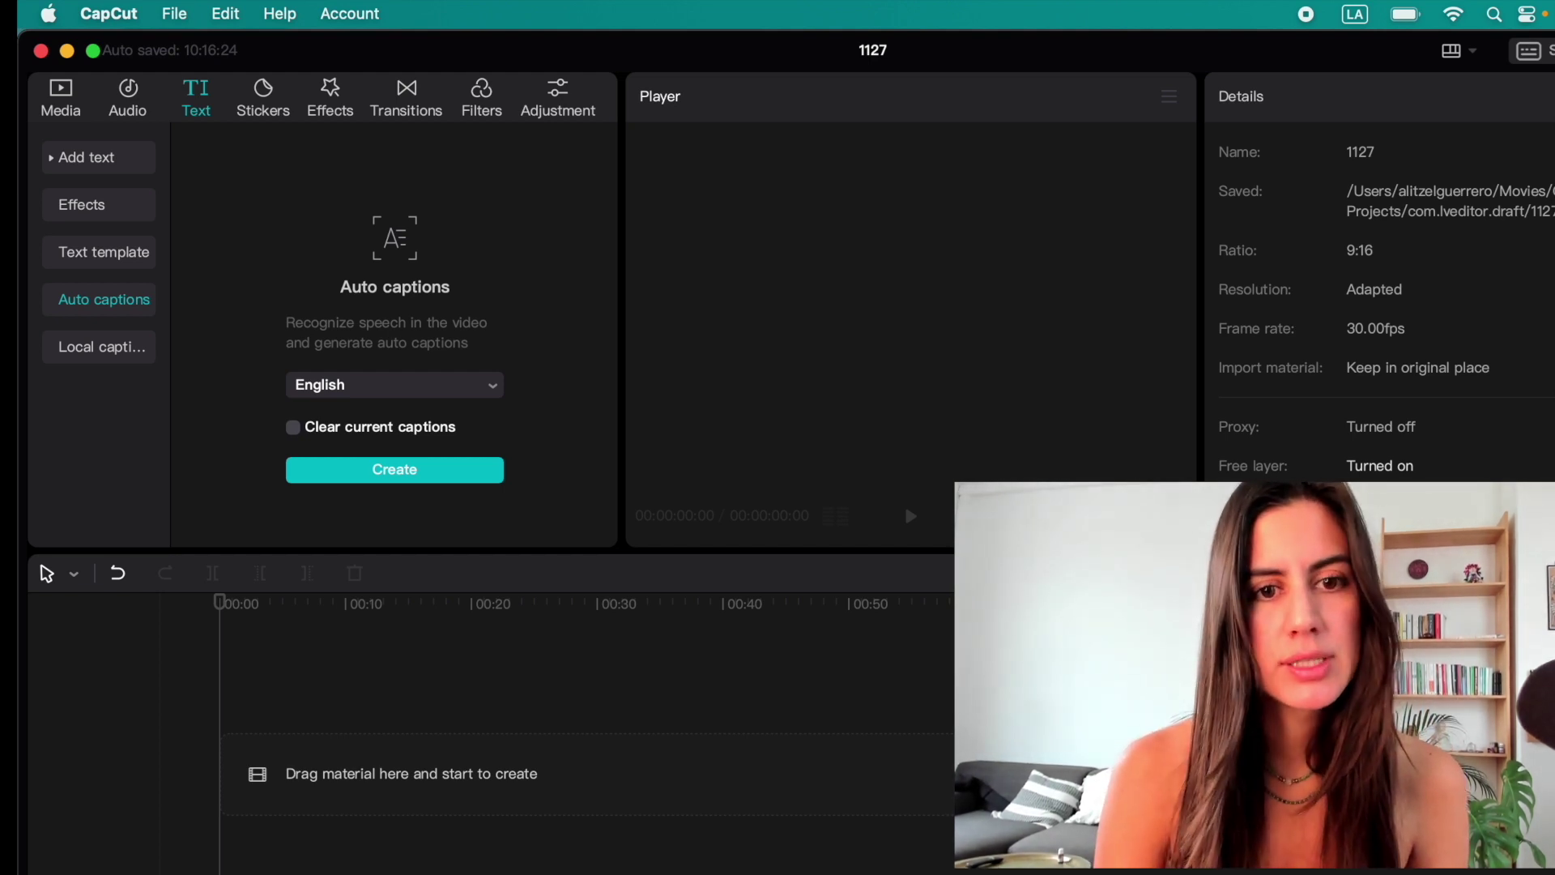
- Import perfectionism.mp4 from Finder Recents onto the project 1127 timeline
key(super+Tab)
drag(755, 474, 243, 774)
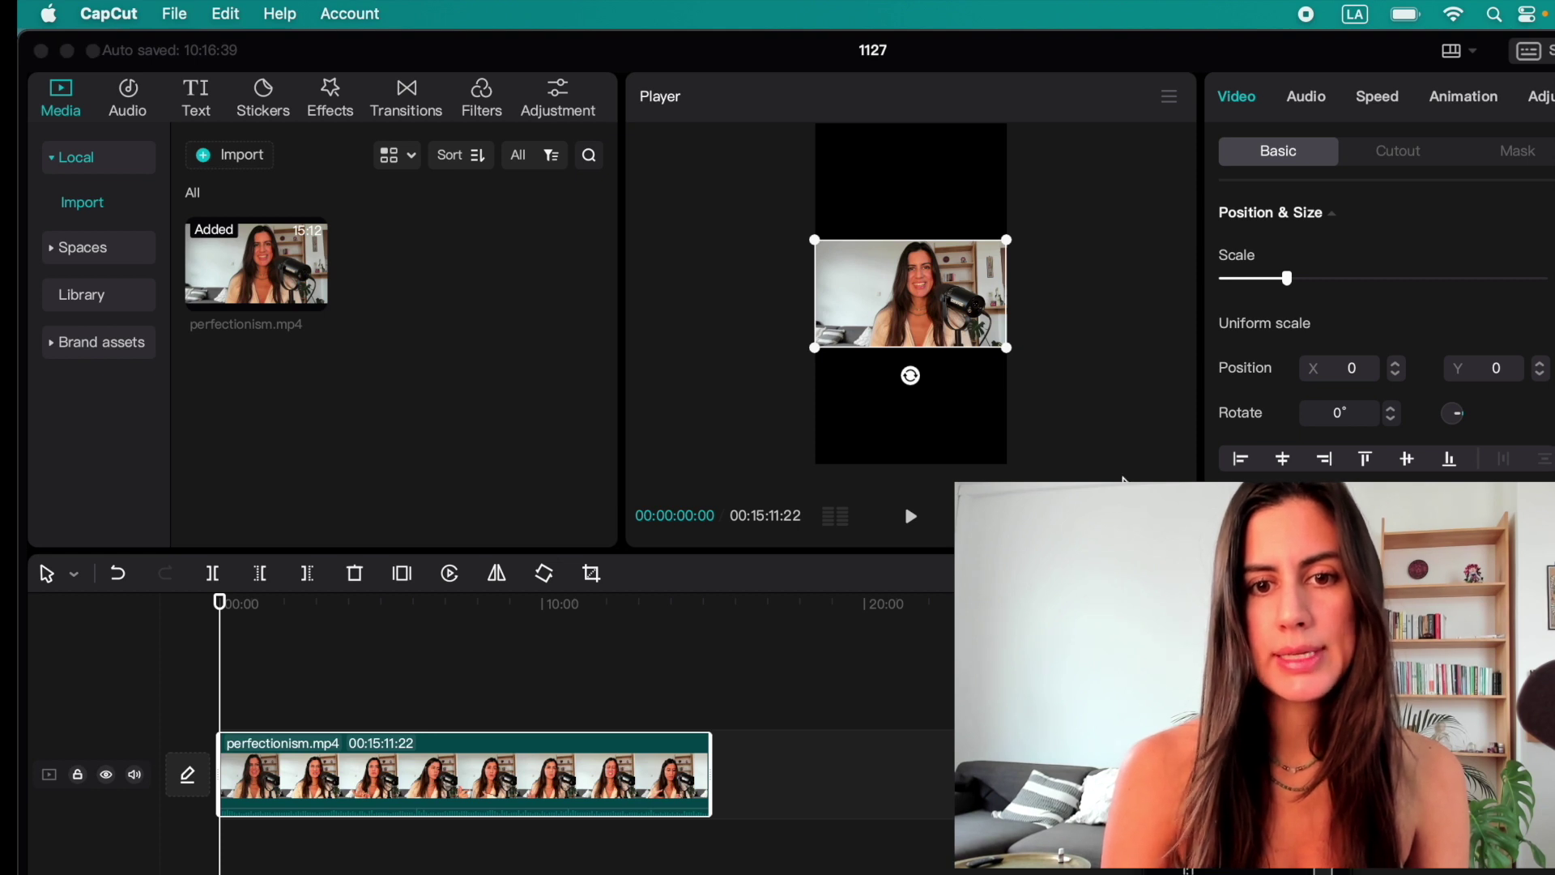
- Confirm the project aspect ratio stays at vertical 9:16
click(1134, 525)
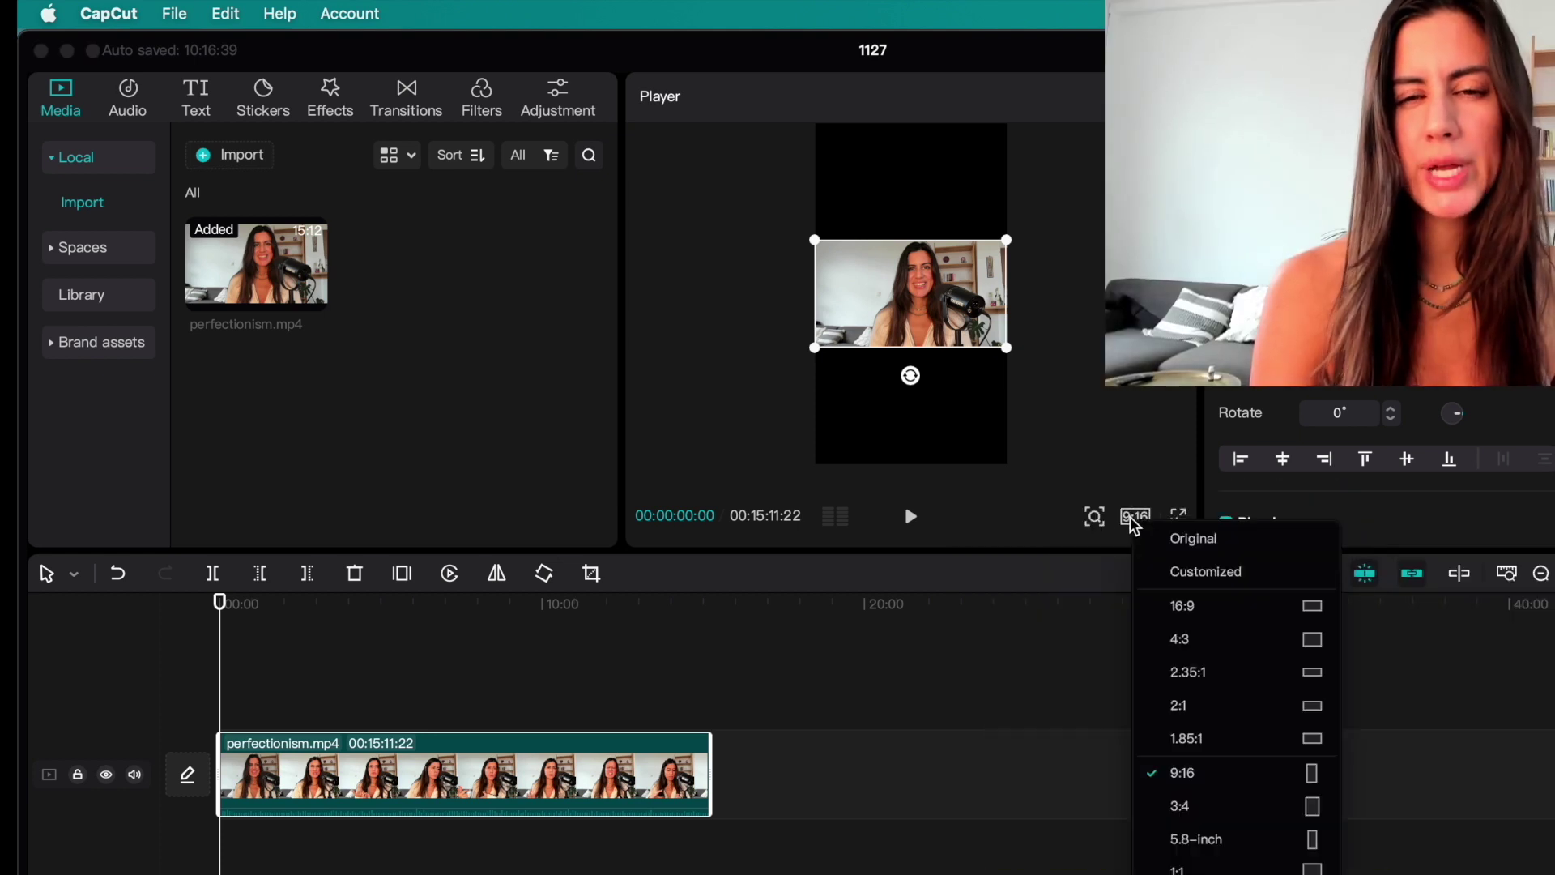
click(560, 665)
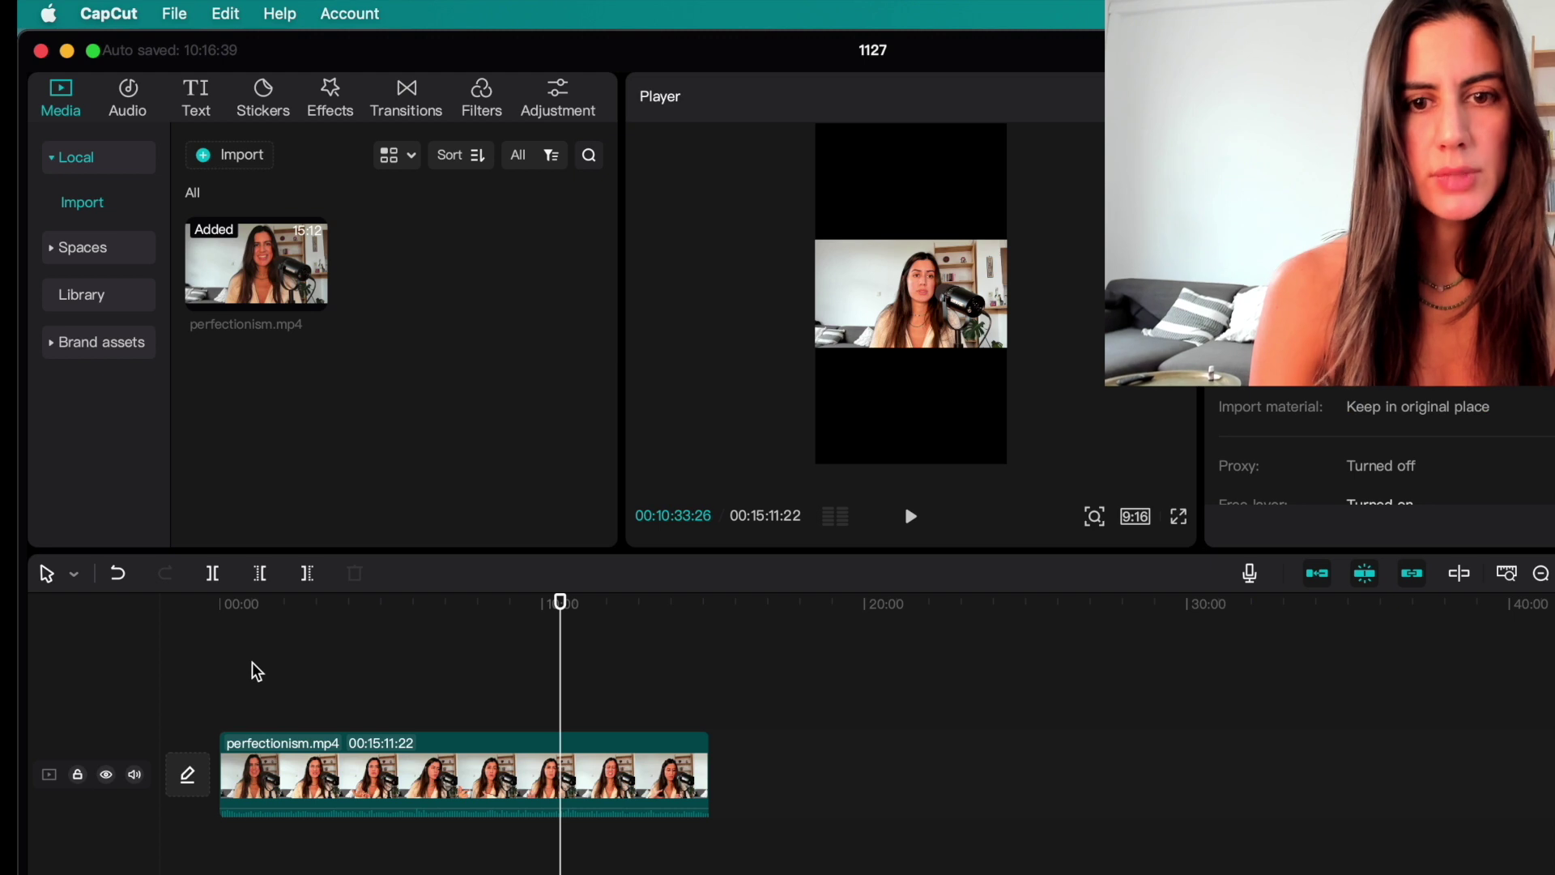
click(251, 671)
click(312, 745)
click(1134, 525)
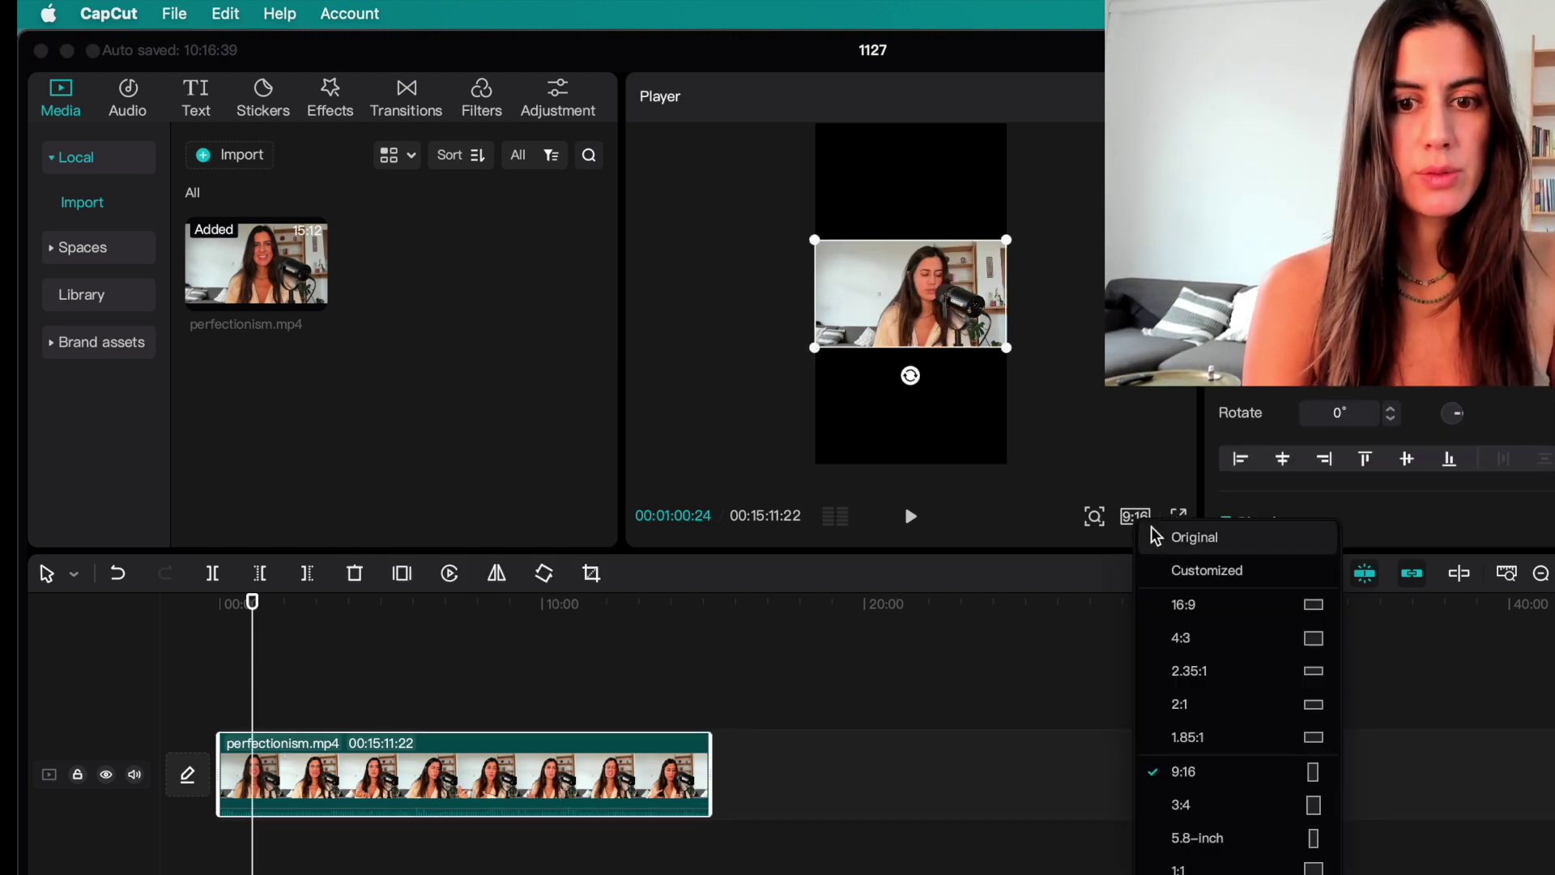
click(1176, 778)
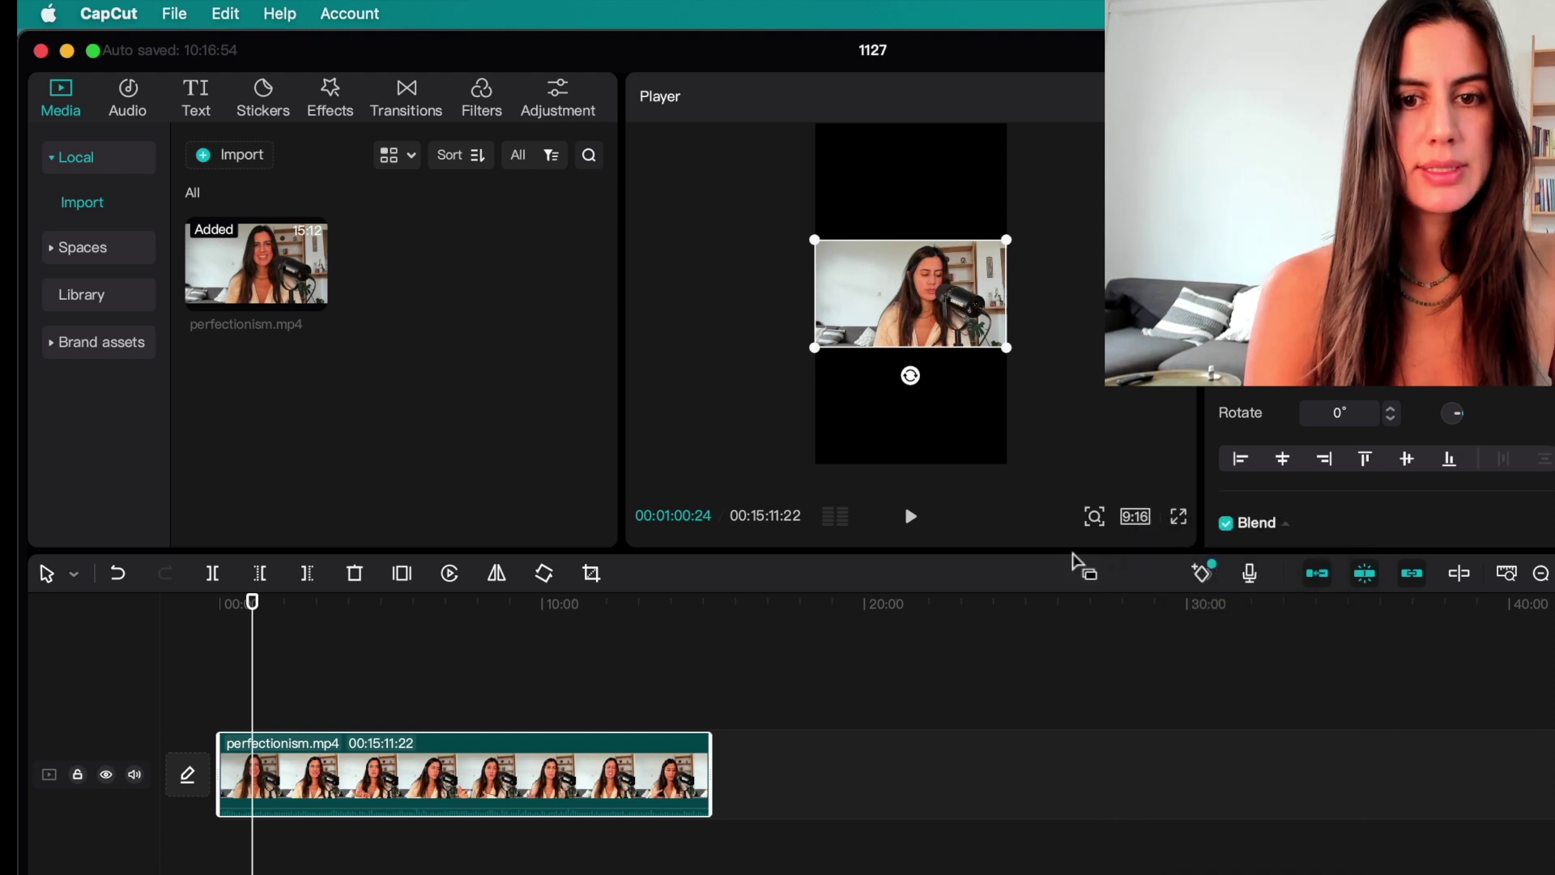
- Scale the perfectionism clip up in the Player until it fills the 9:16 frame
drag(813, 349, 502, 522)
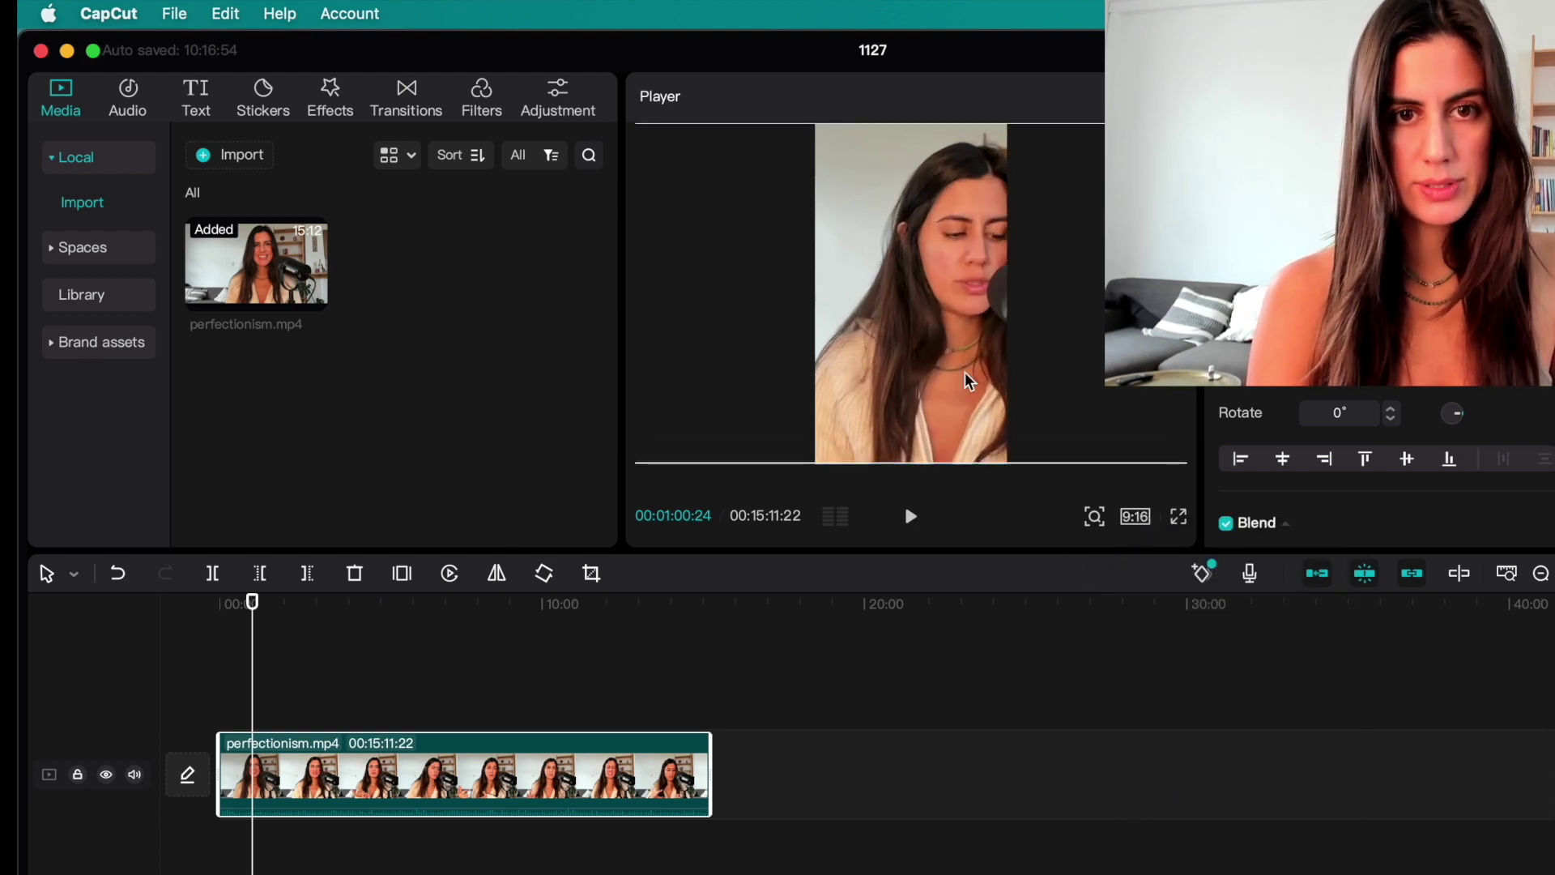
click(985, 732)
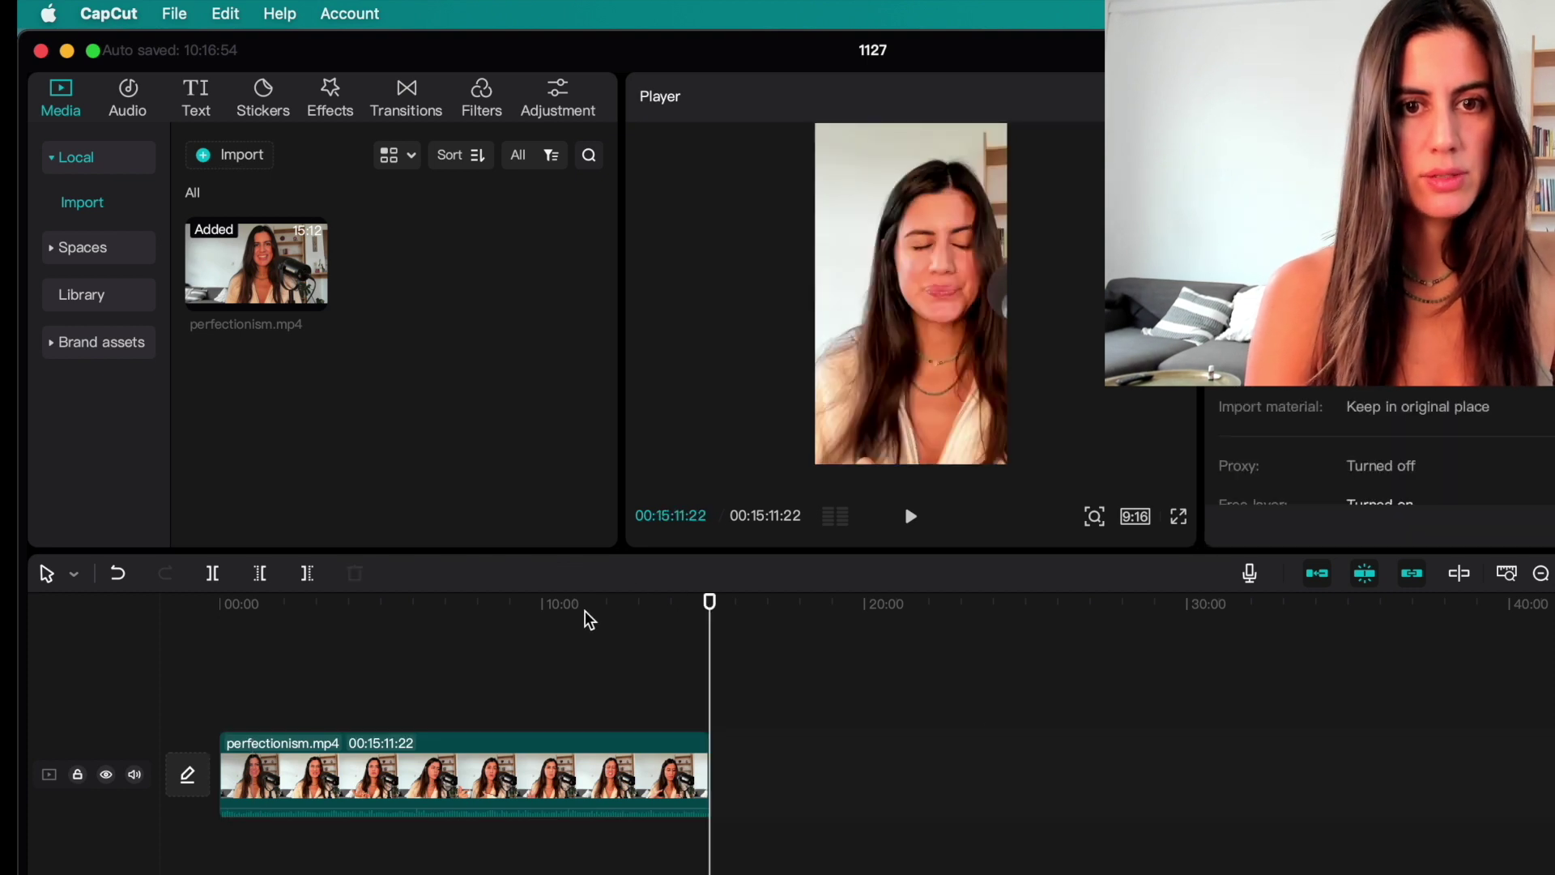
click(865, 363)
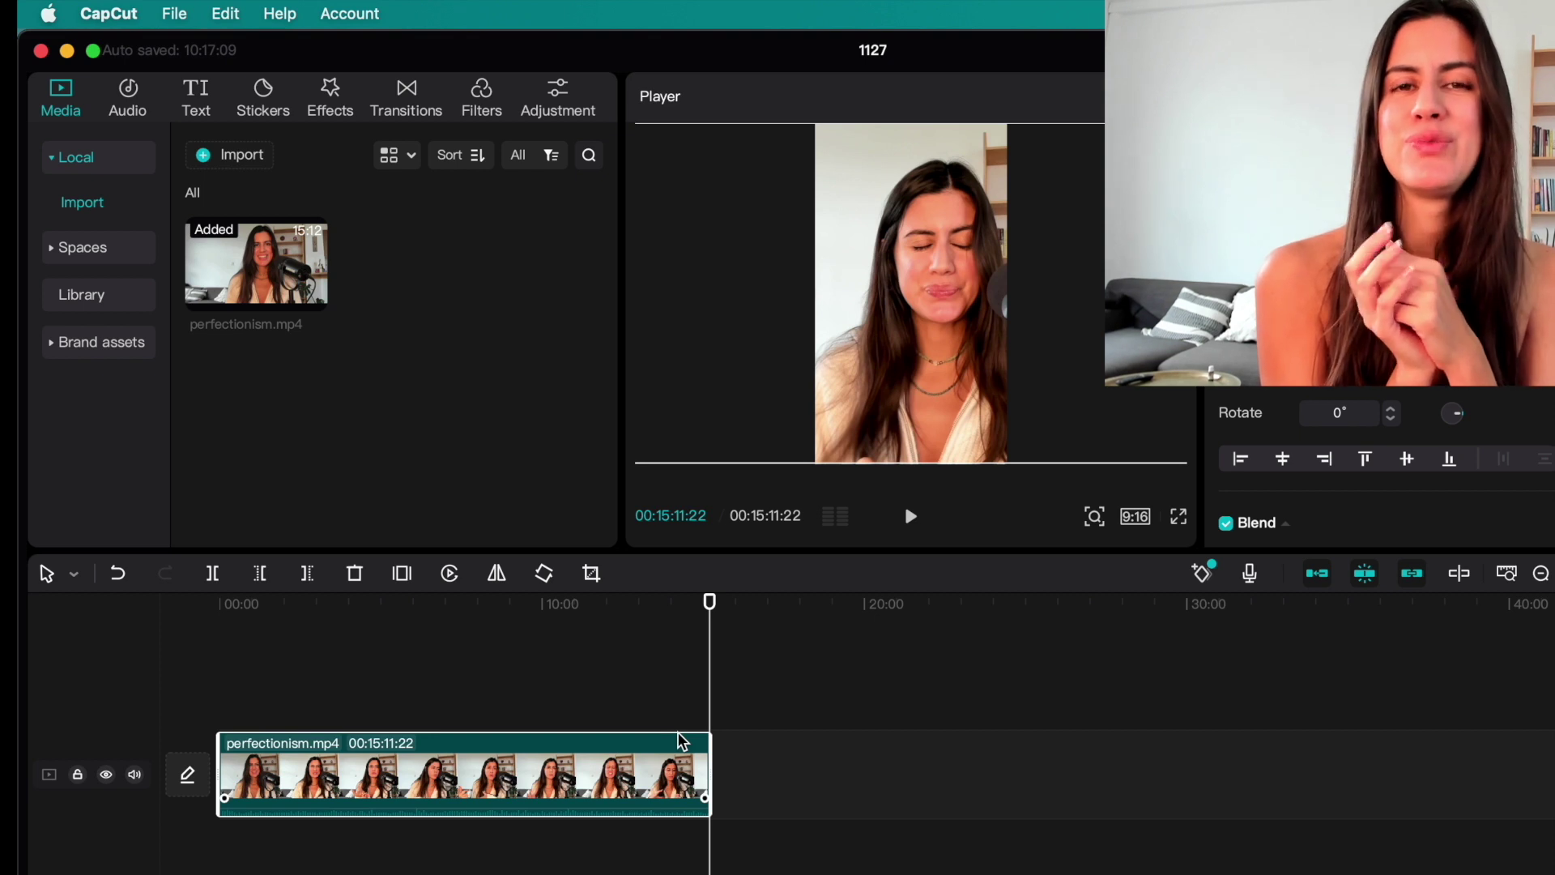
- Split the clip at roughly 1:00 and 1:29 to isolate the excerpt
click(326, 677)
click(258, 685)
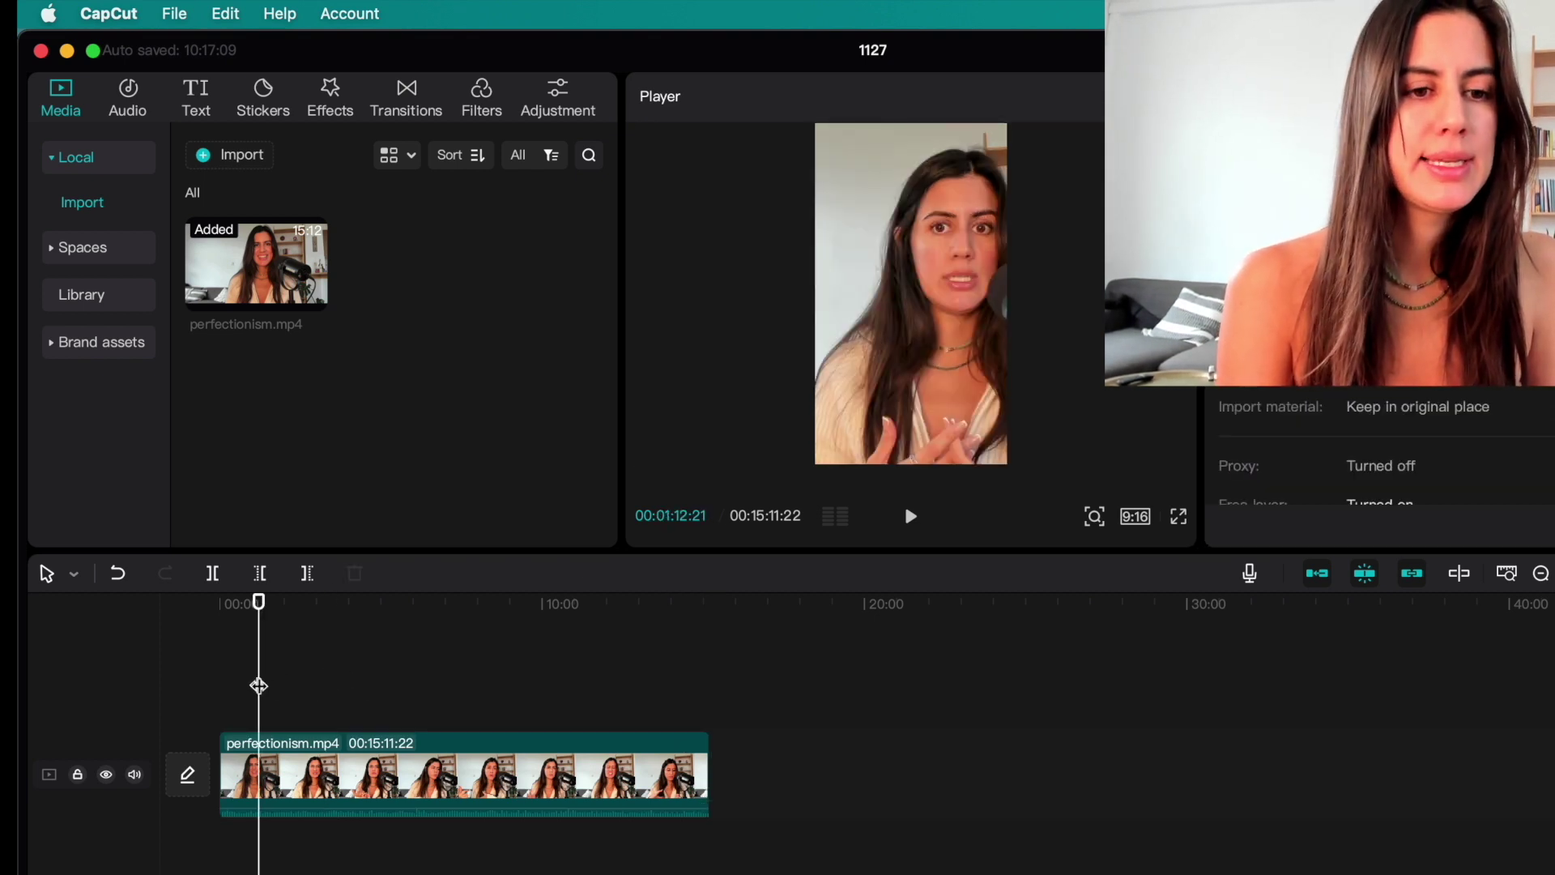
scroll(347, 705, up, 5)
click(346, 713)
drag(336, 698, 289, 701)
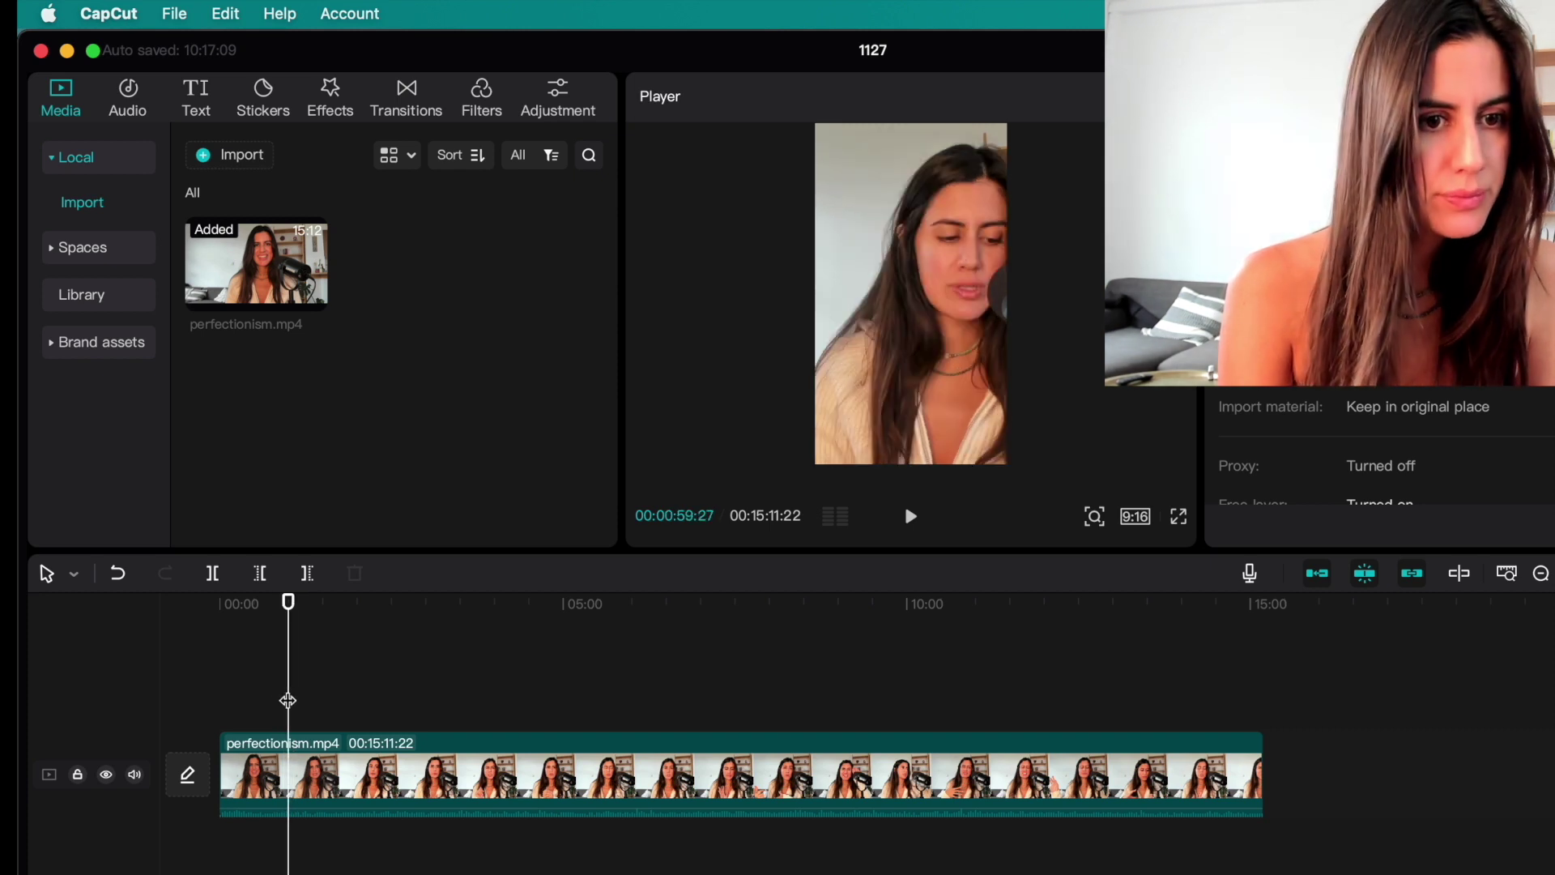
click(220, 573)
drag(341, 705, 322, 713)
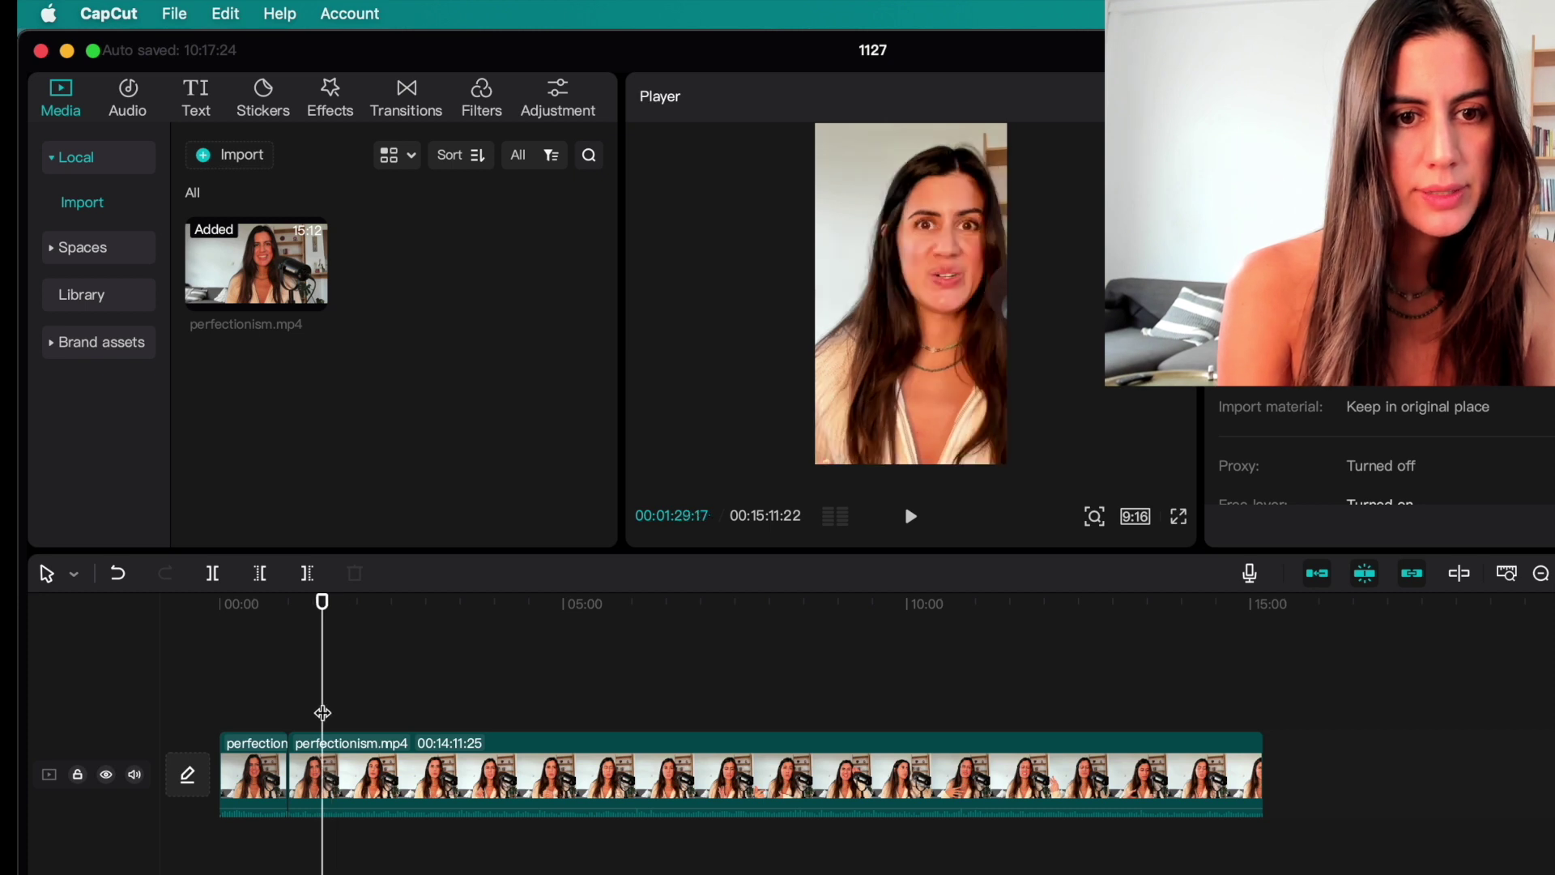
click(213, 573)
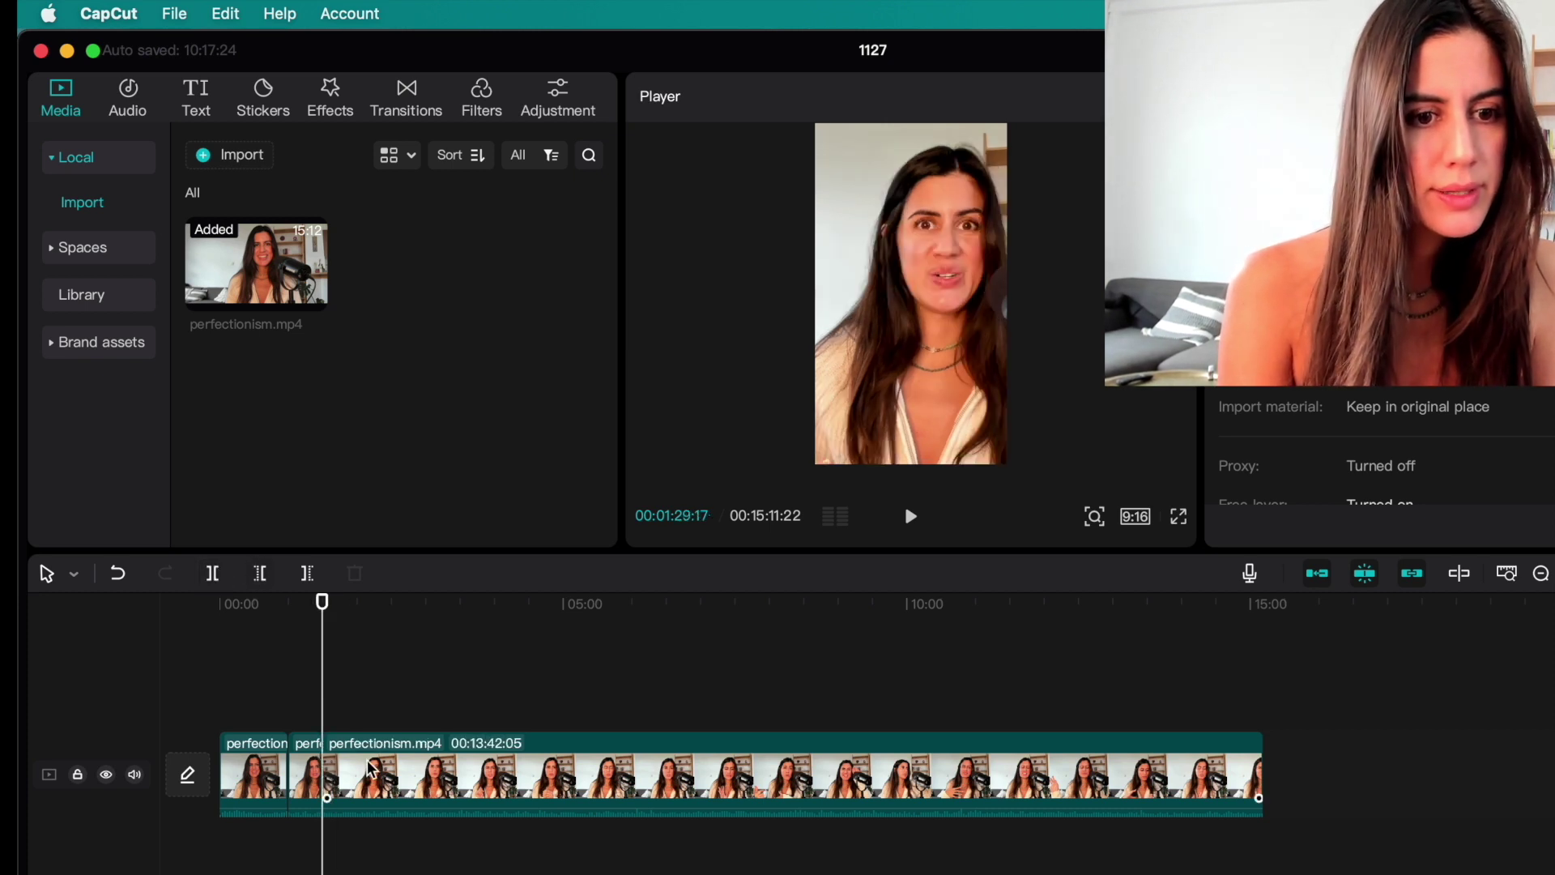
- Delete the pieces before and after the excerpt, leaving a 00:29:20 clip, and rewind to 0
scroll(369, 768, up, 2)
scroll(369, 768, left, 3)
click(380, 776)
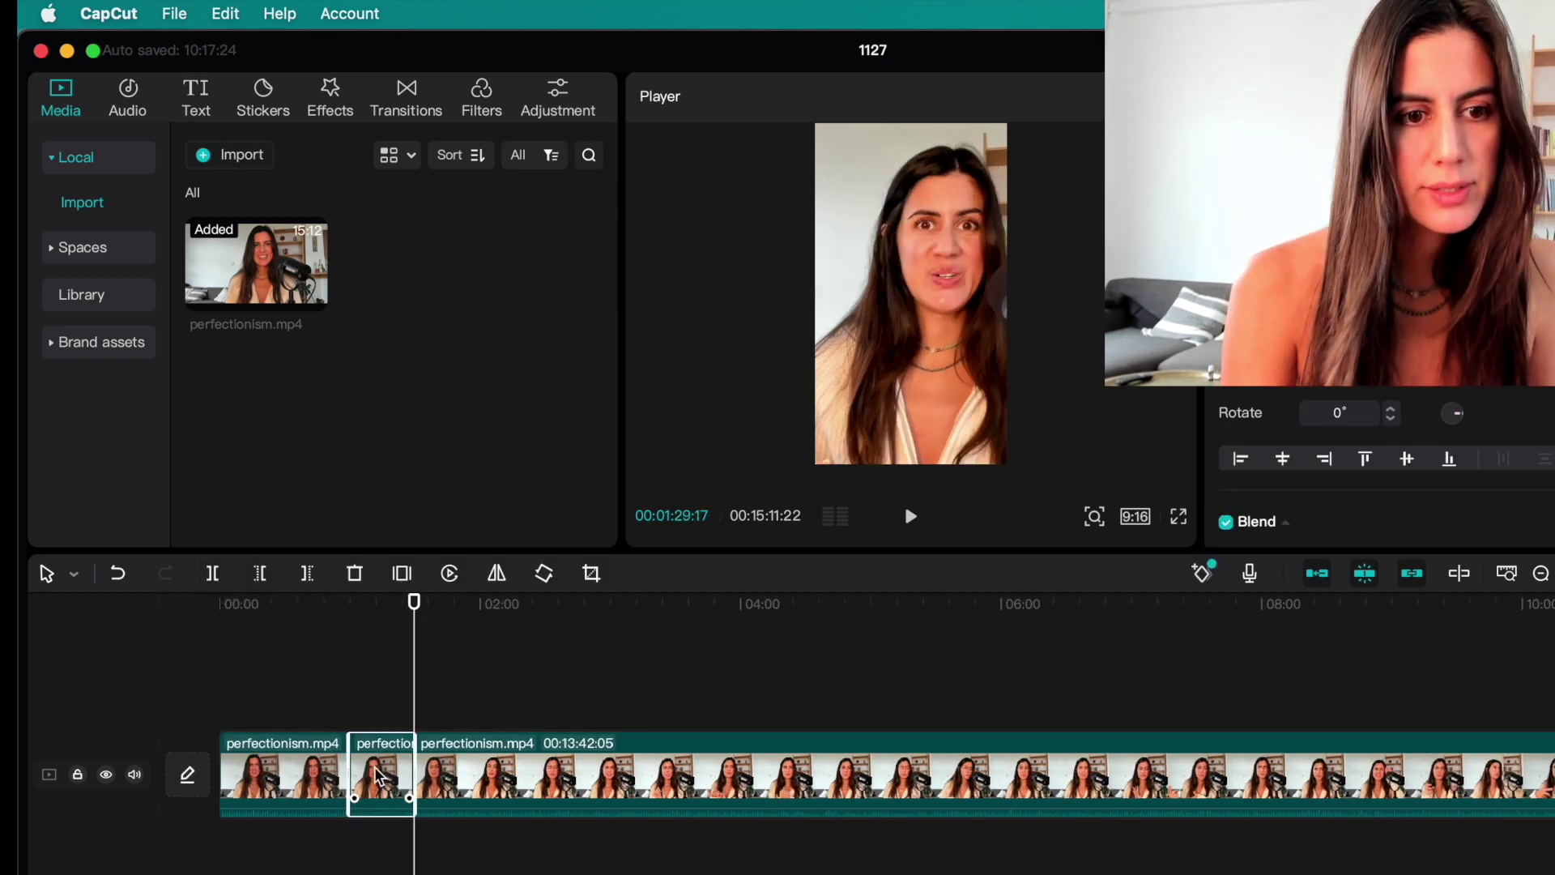
click(309, 773)
key(Delete)
click(395, 785)
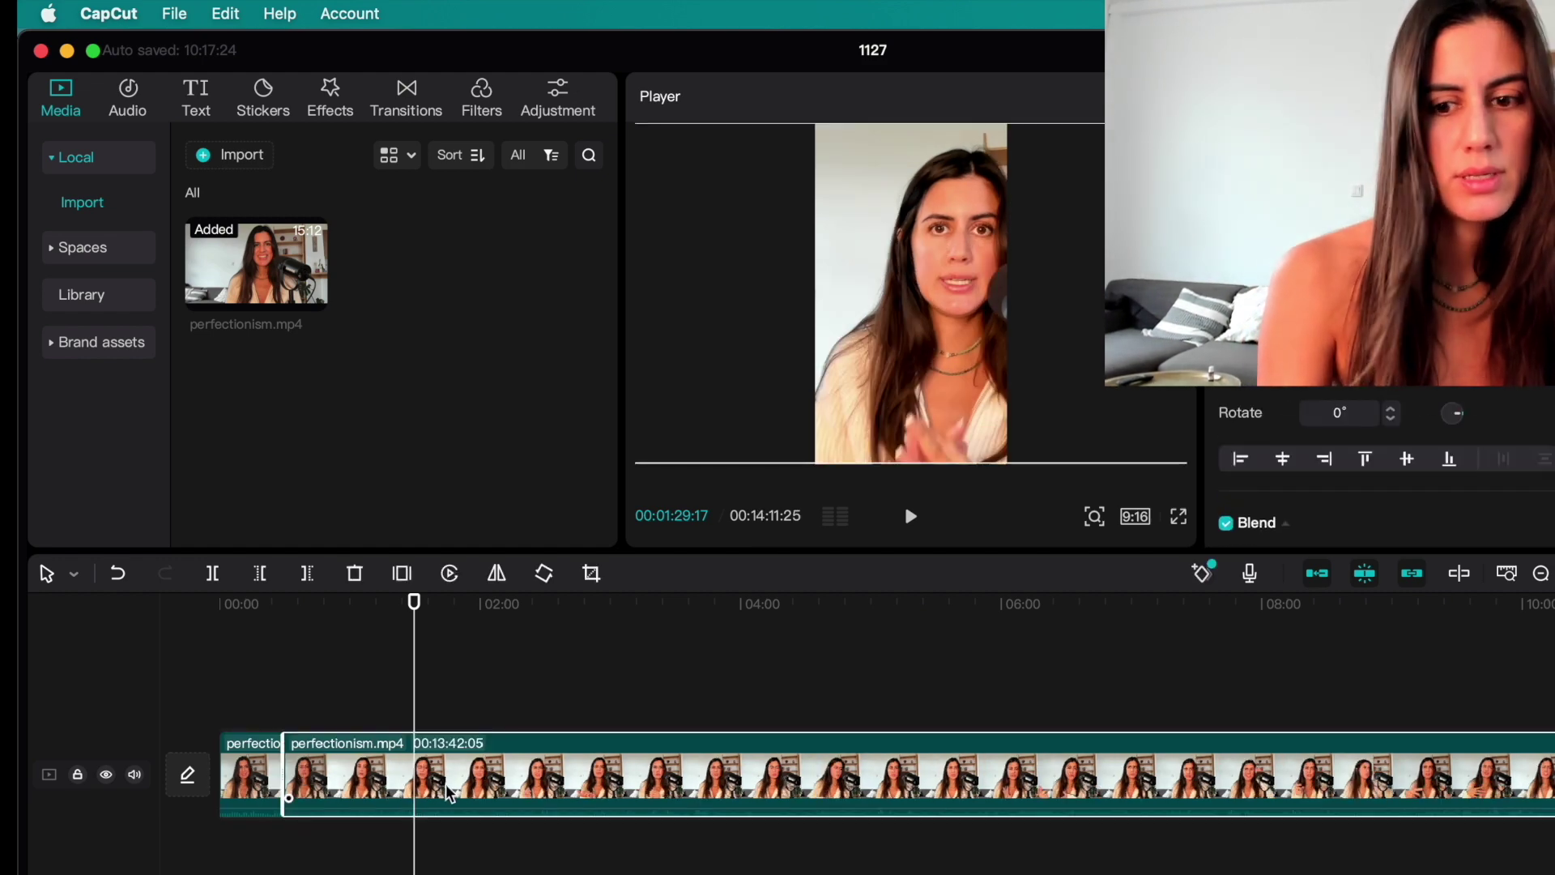
key(Delete)
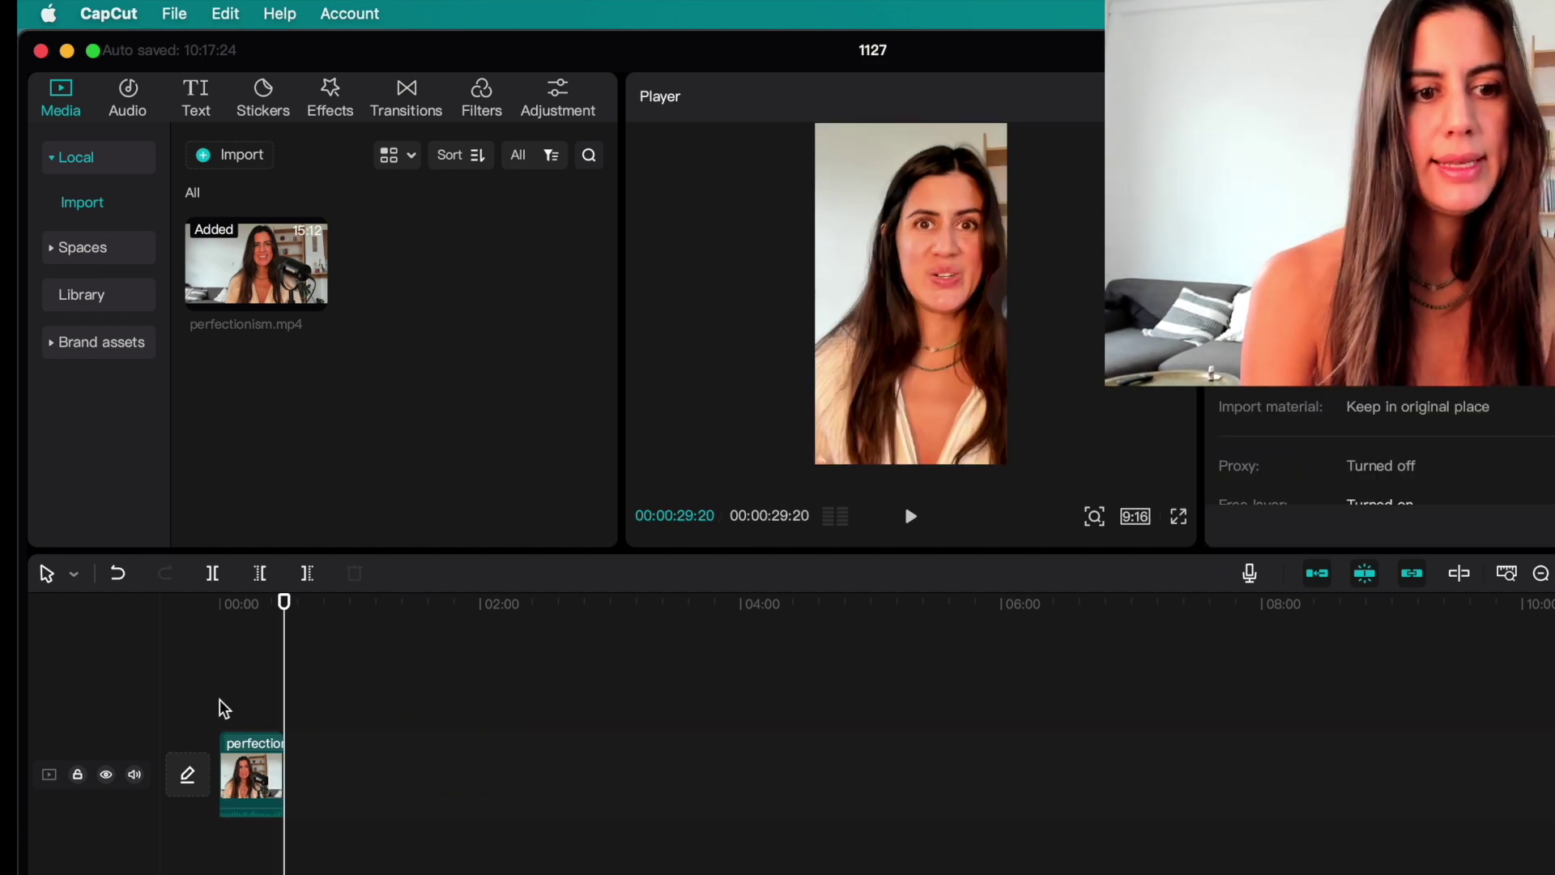
drag(276, 611, 191, 590)
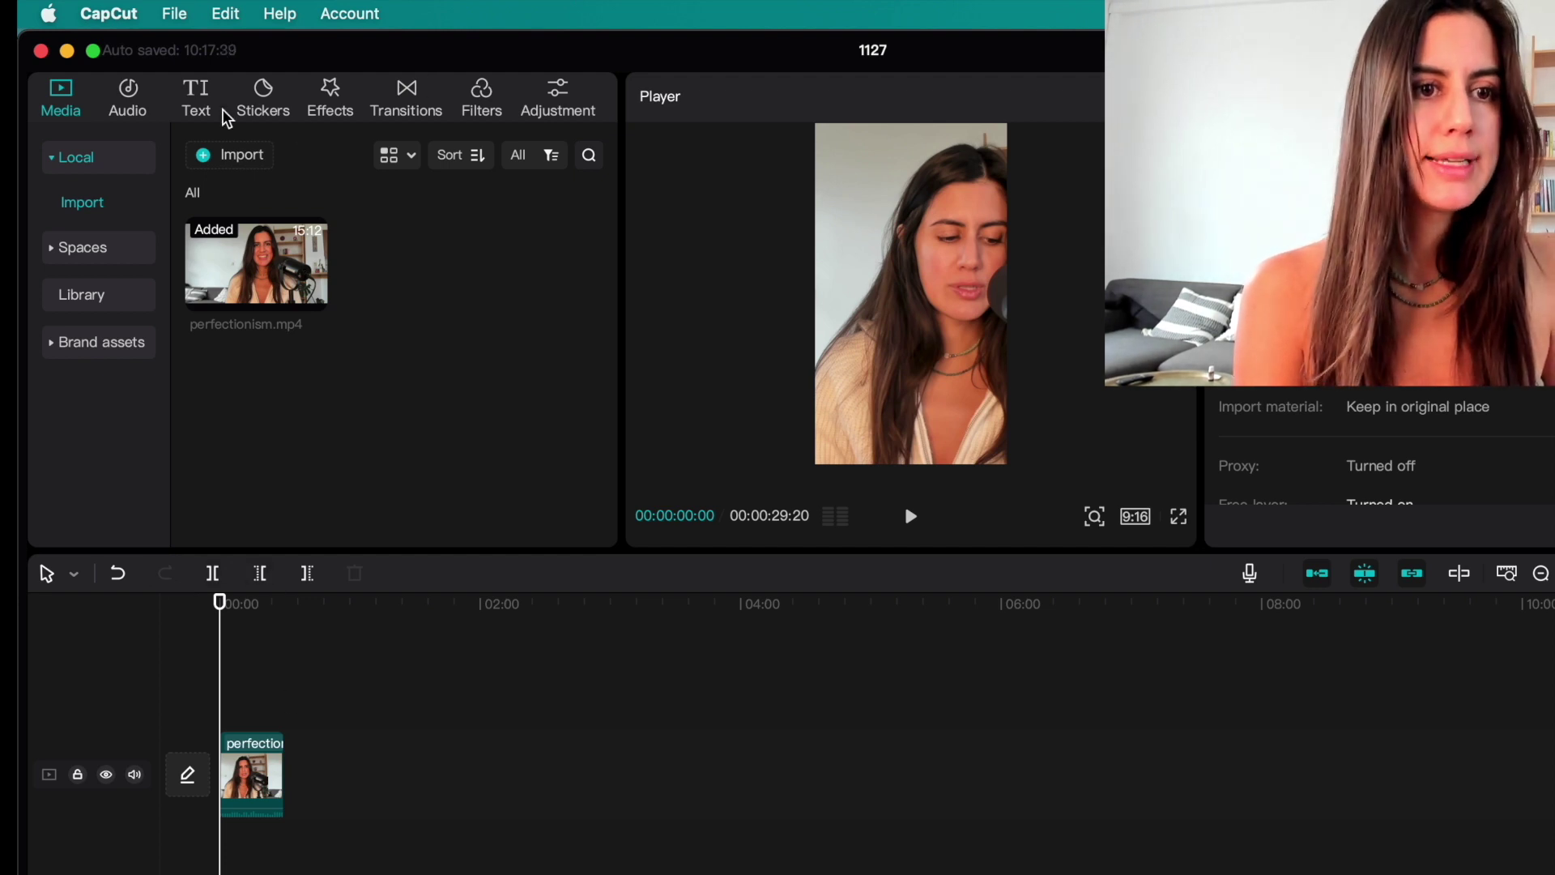
- Create English auto captions from the clip's speech and preview one caption
click(196, 97)
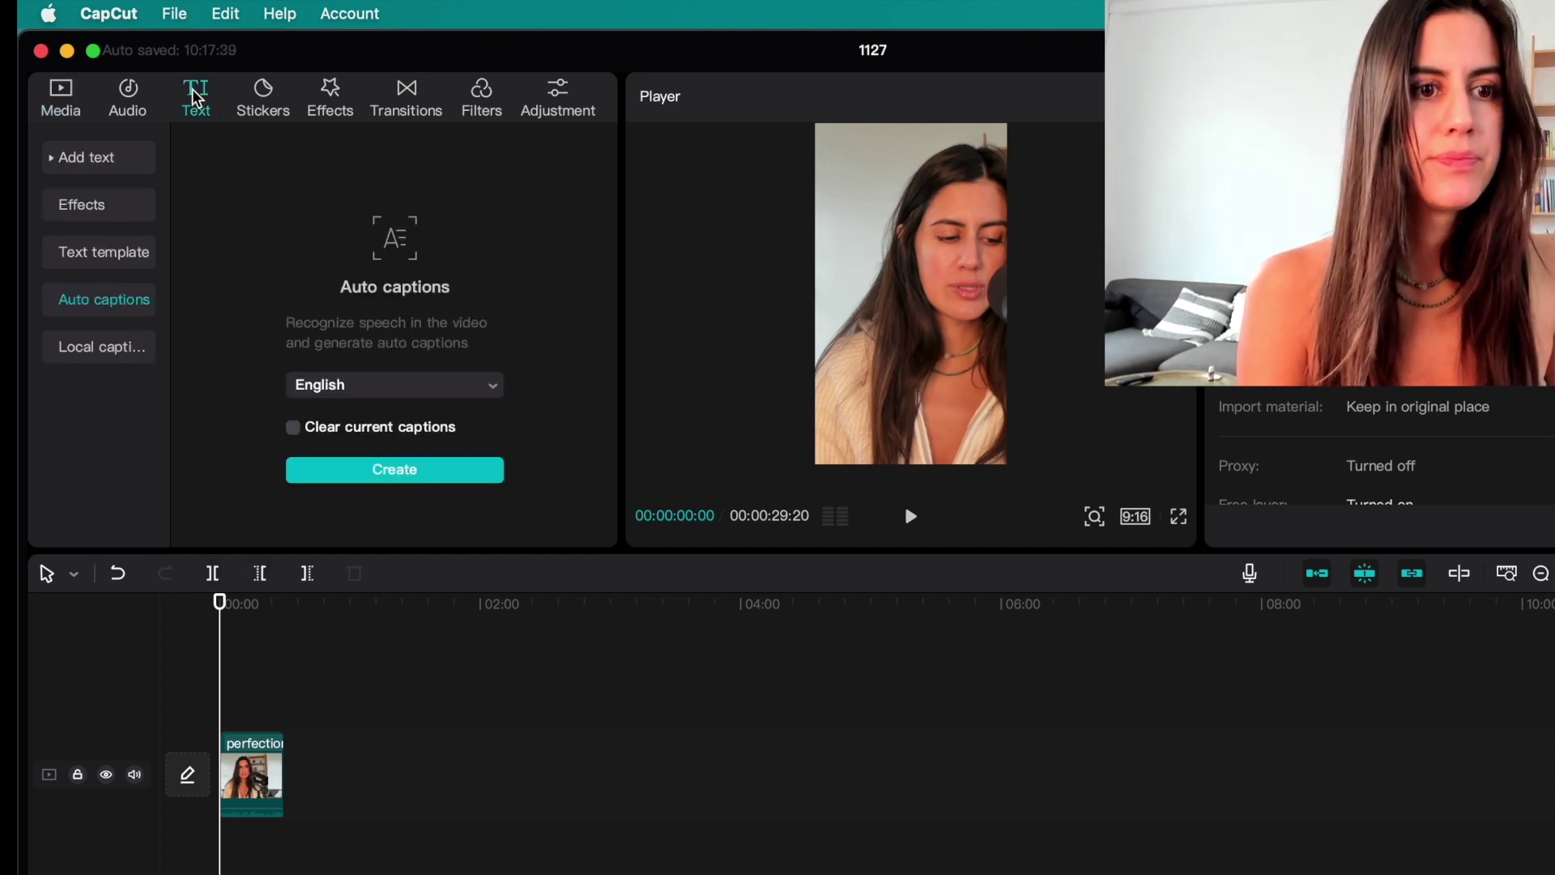
click(361, 472)
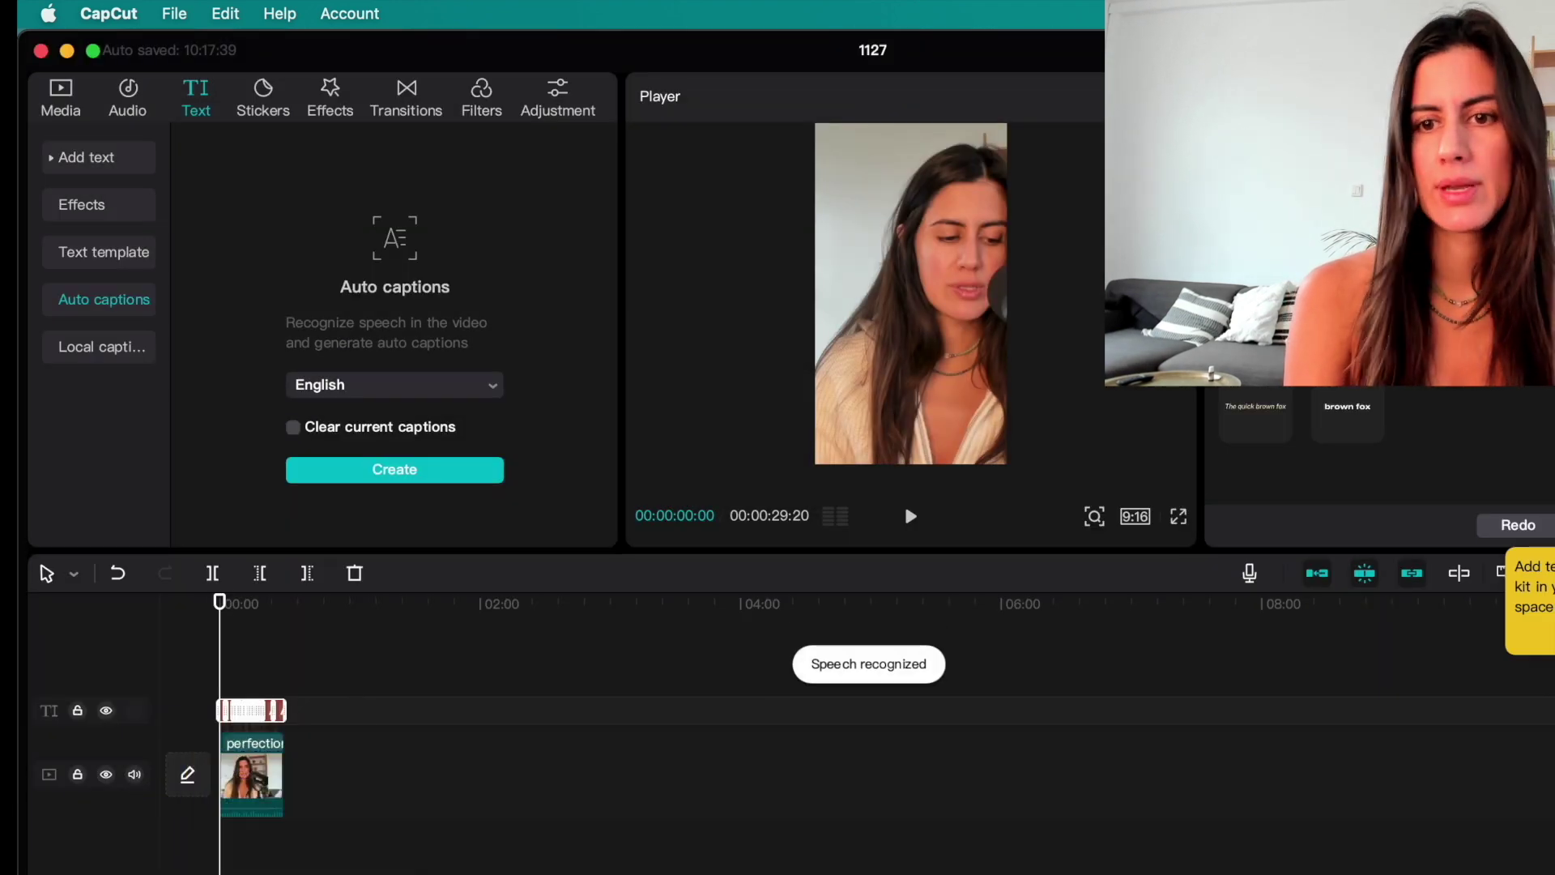
click(243, 682)
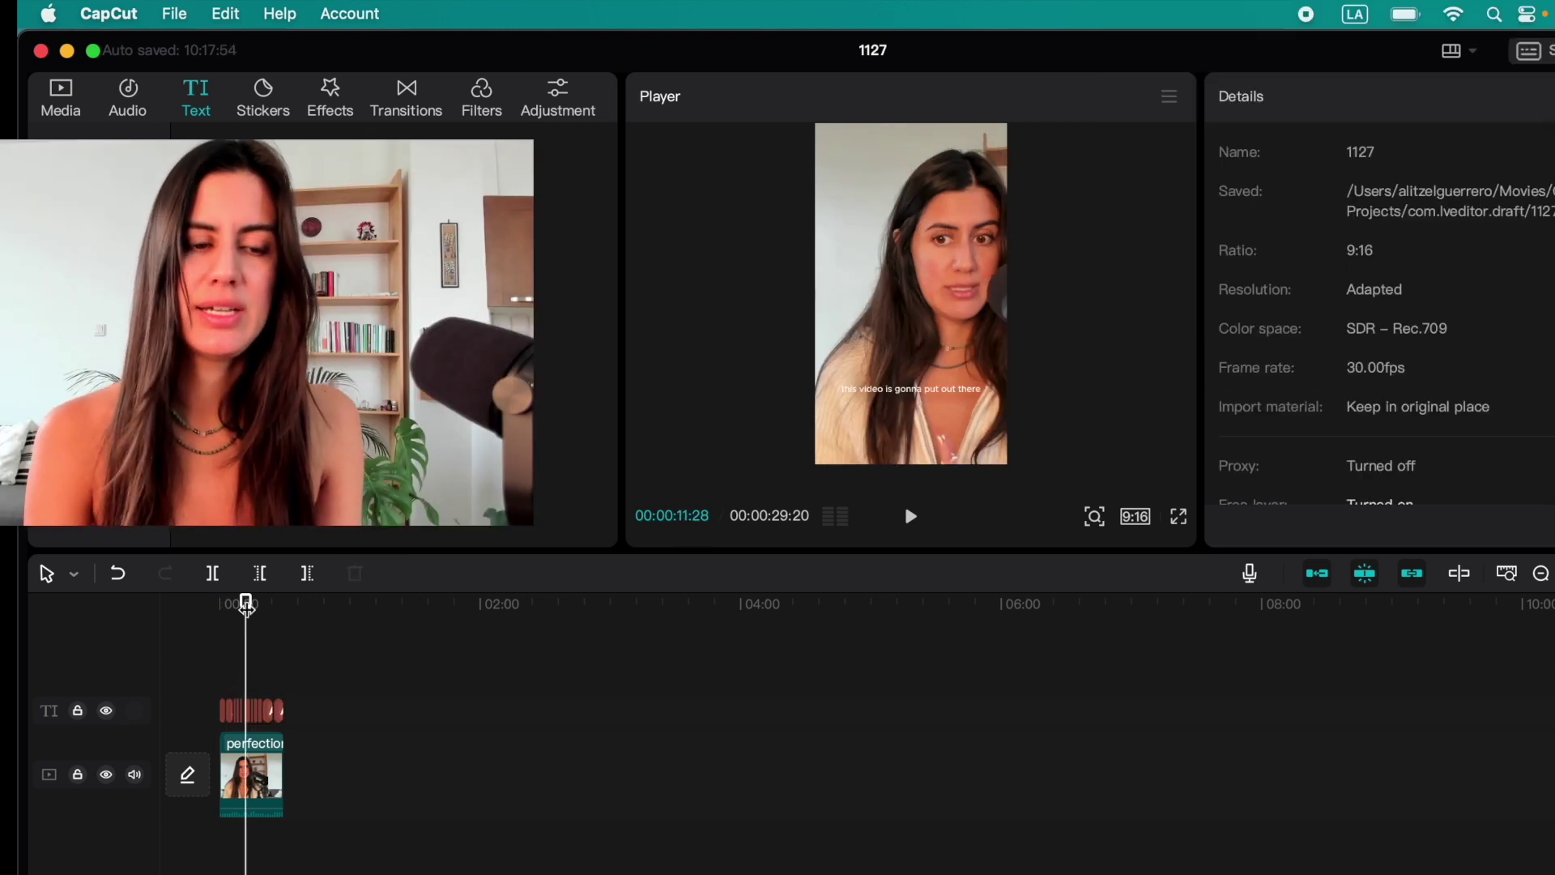
- Select a caption in the preview and enlarge its text in the basic settings
click(199, 603)
click(258, 682)
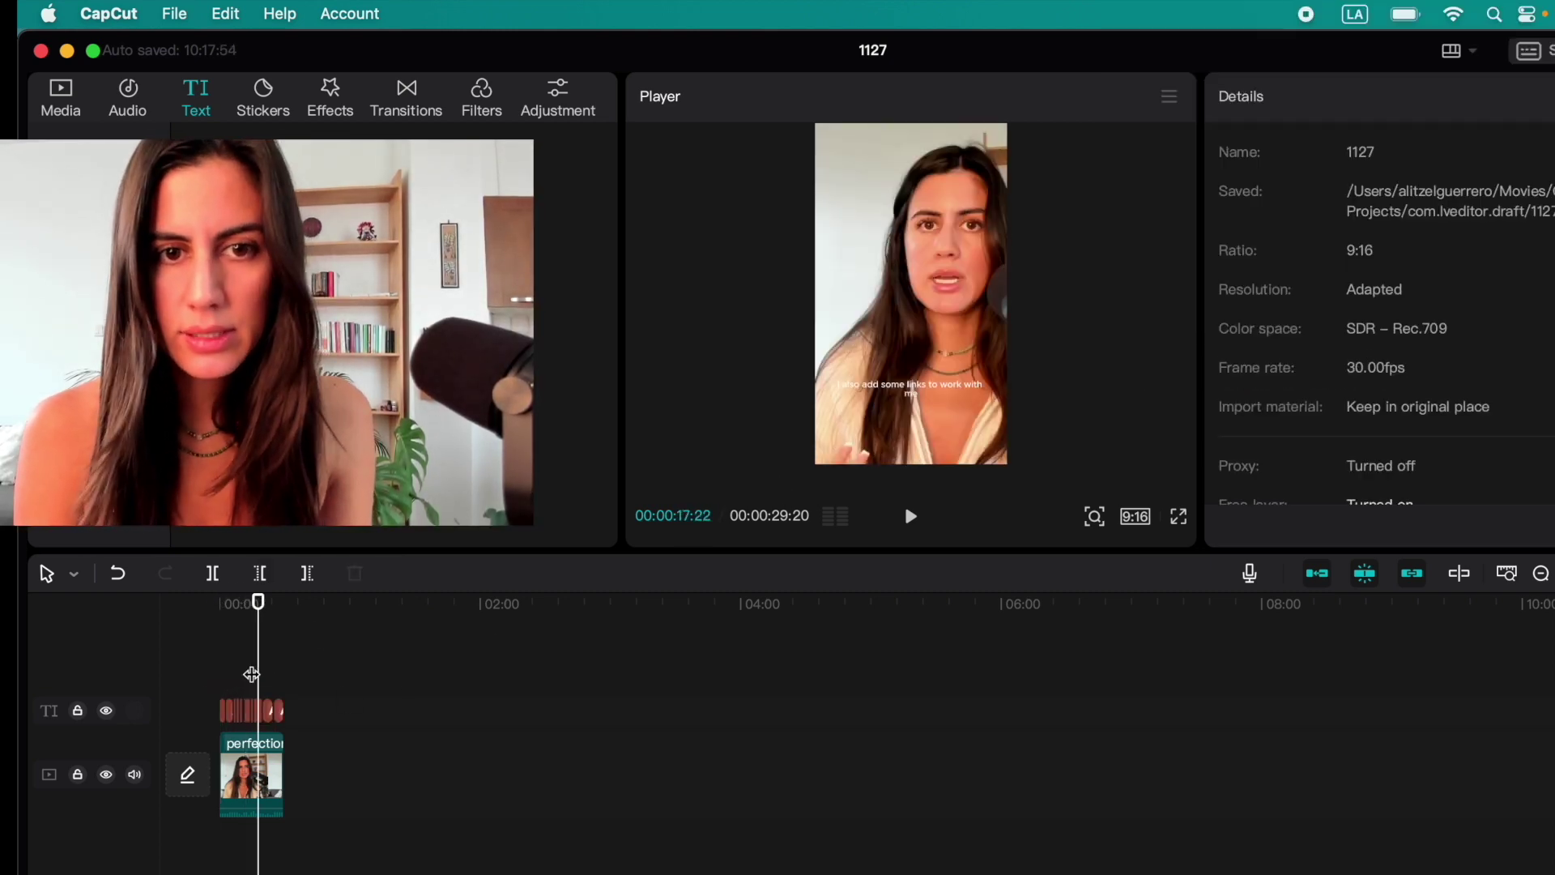
click(933, 387)
click(915, 393)
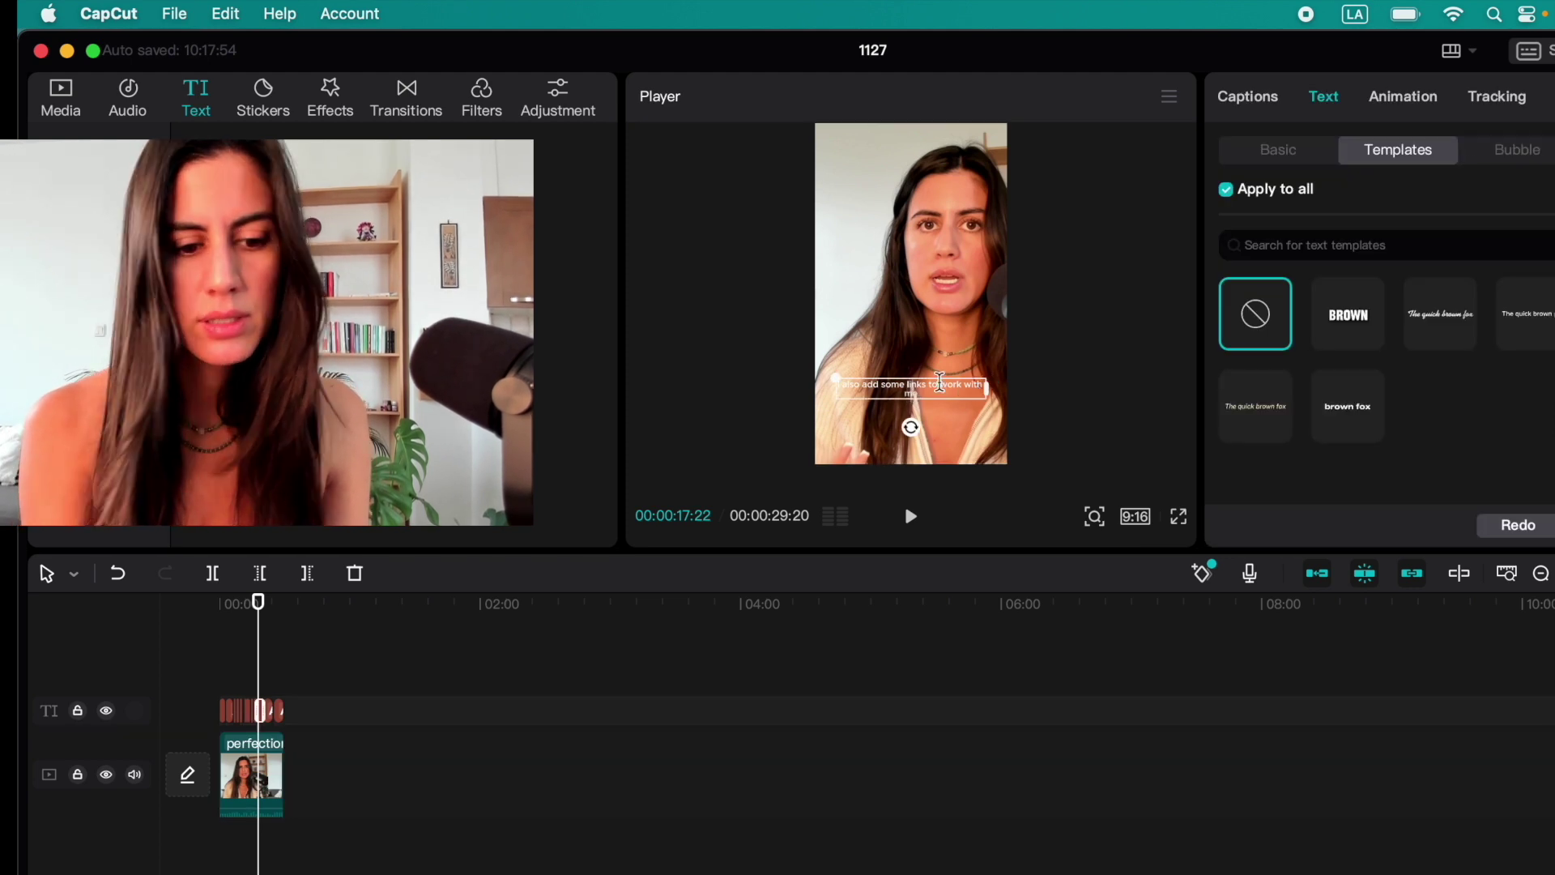
click(1288, 149)
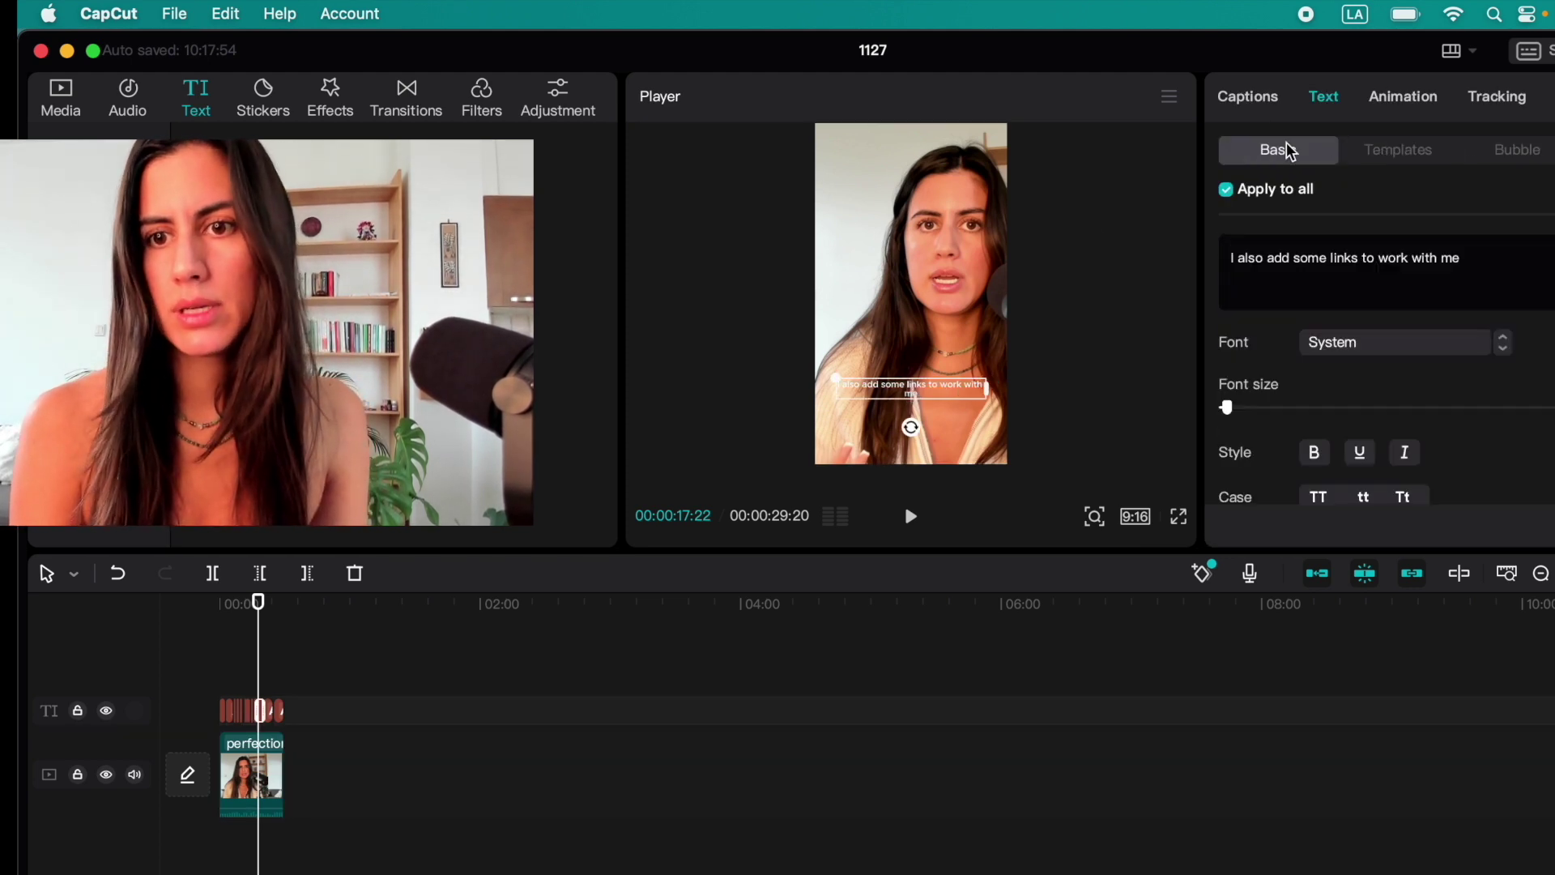
drag(1226, 408, 1230, 407)
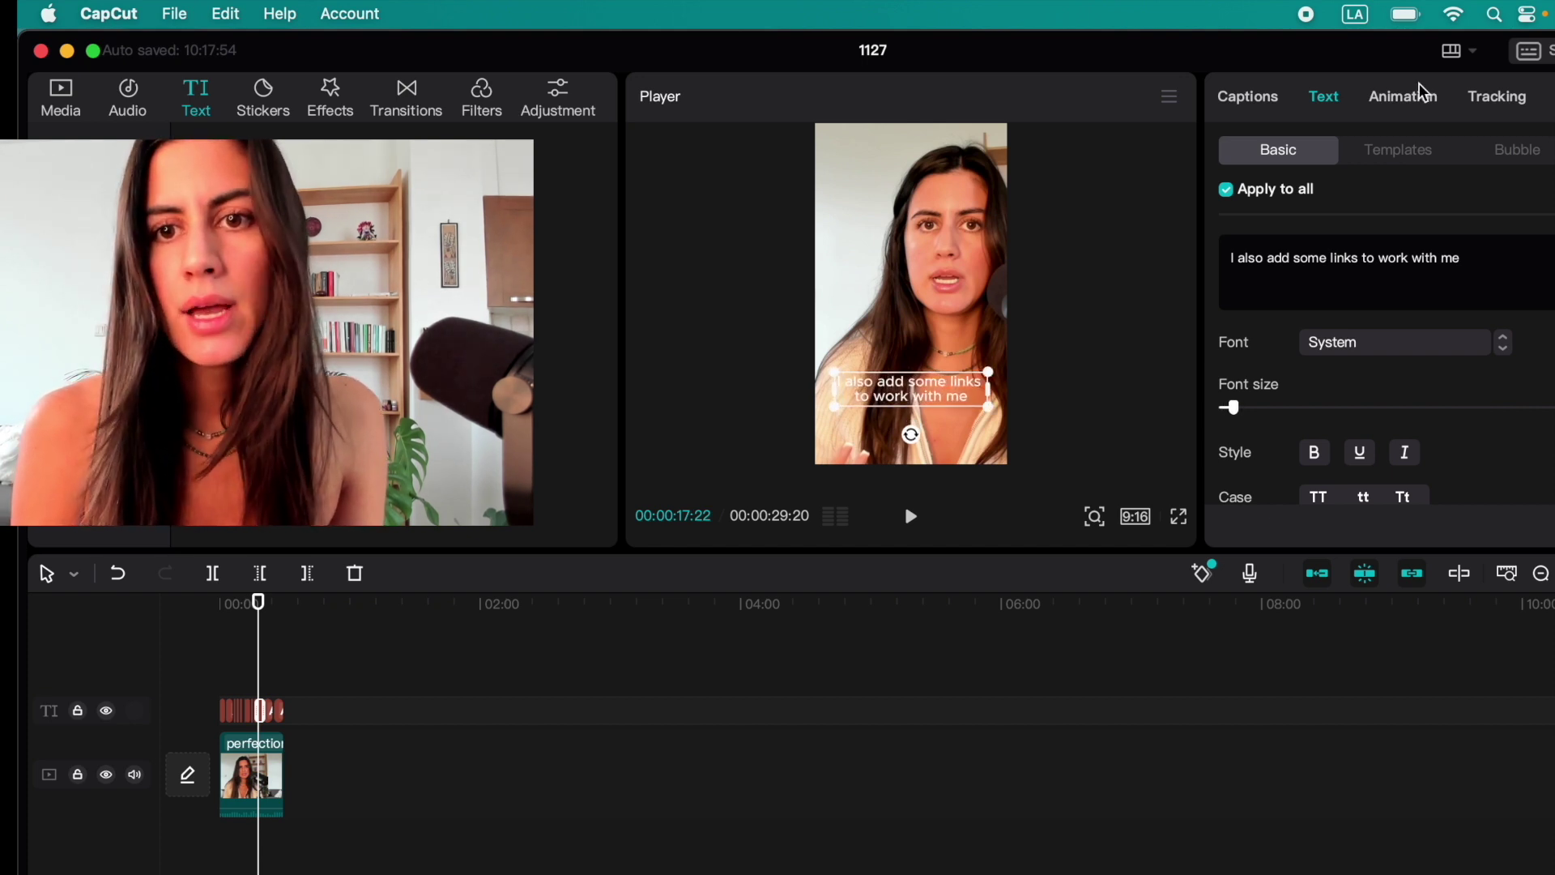
- Try several caption templates and apply the bold white caption style
click(1403, 154)
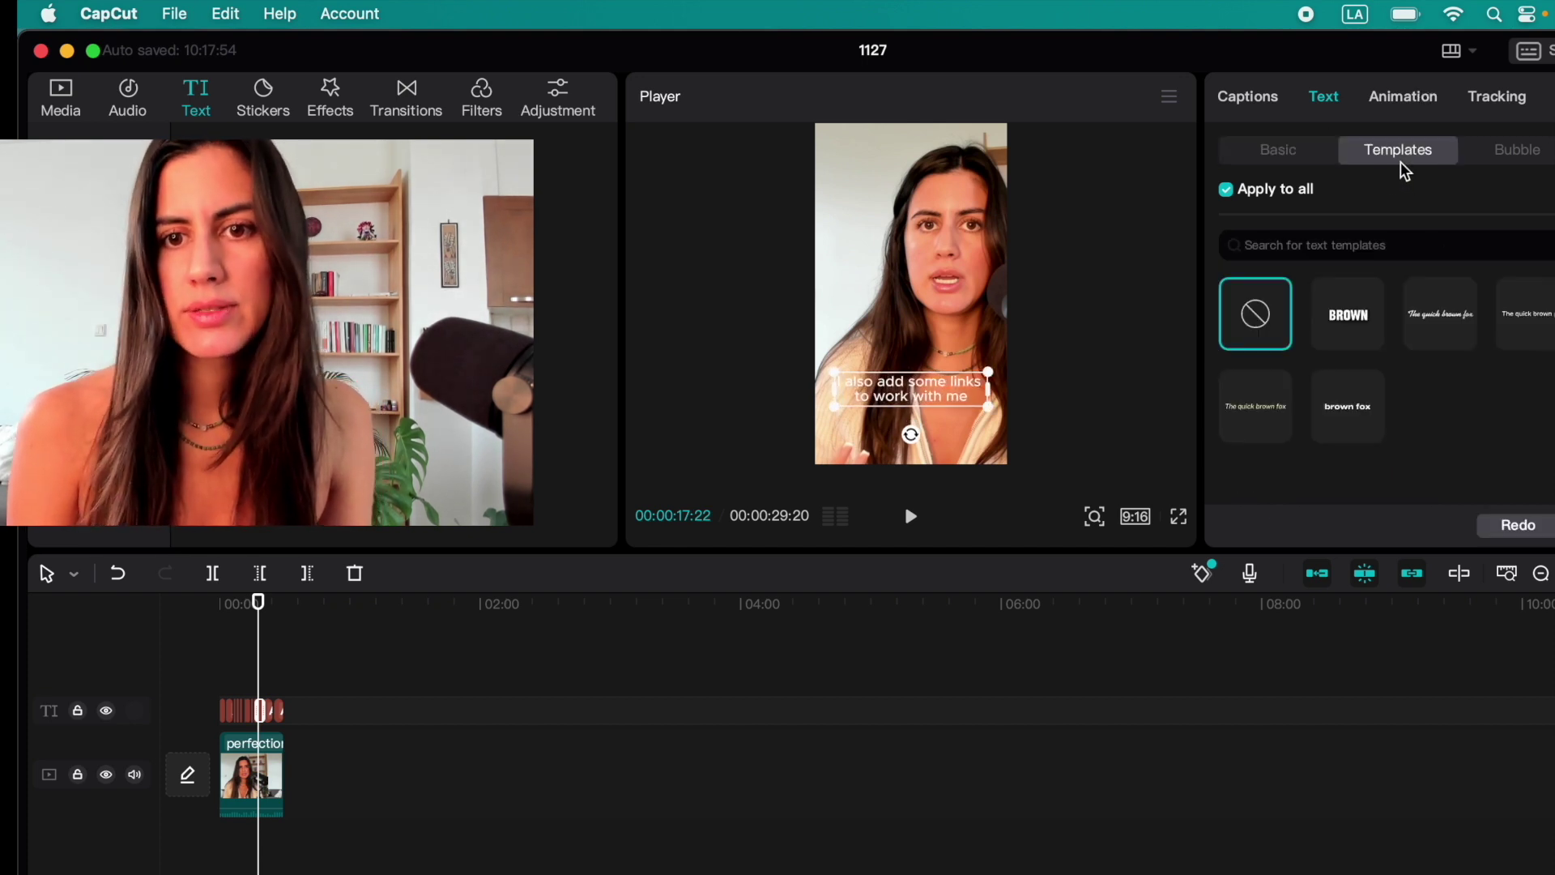
click(1348, 316)
click(1411, 324)
click(1501, 334)
click(1257, 407)
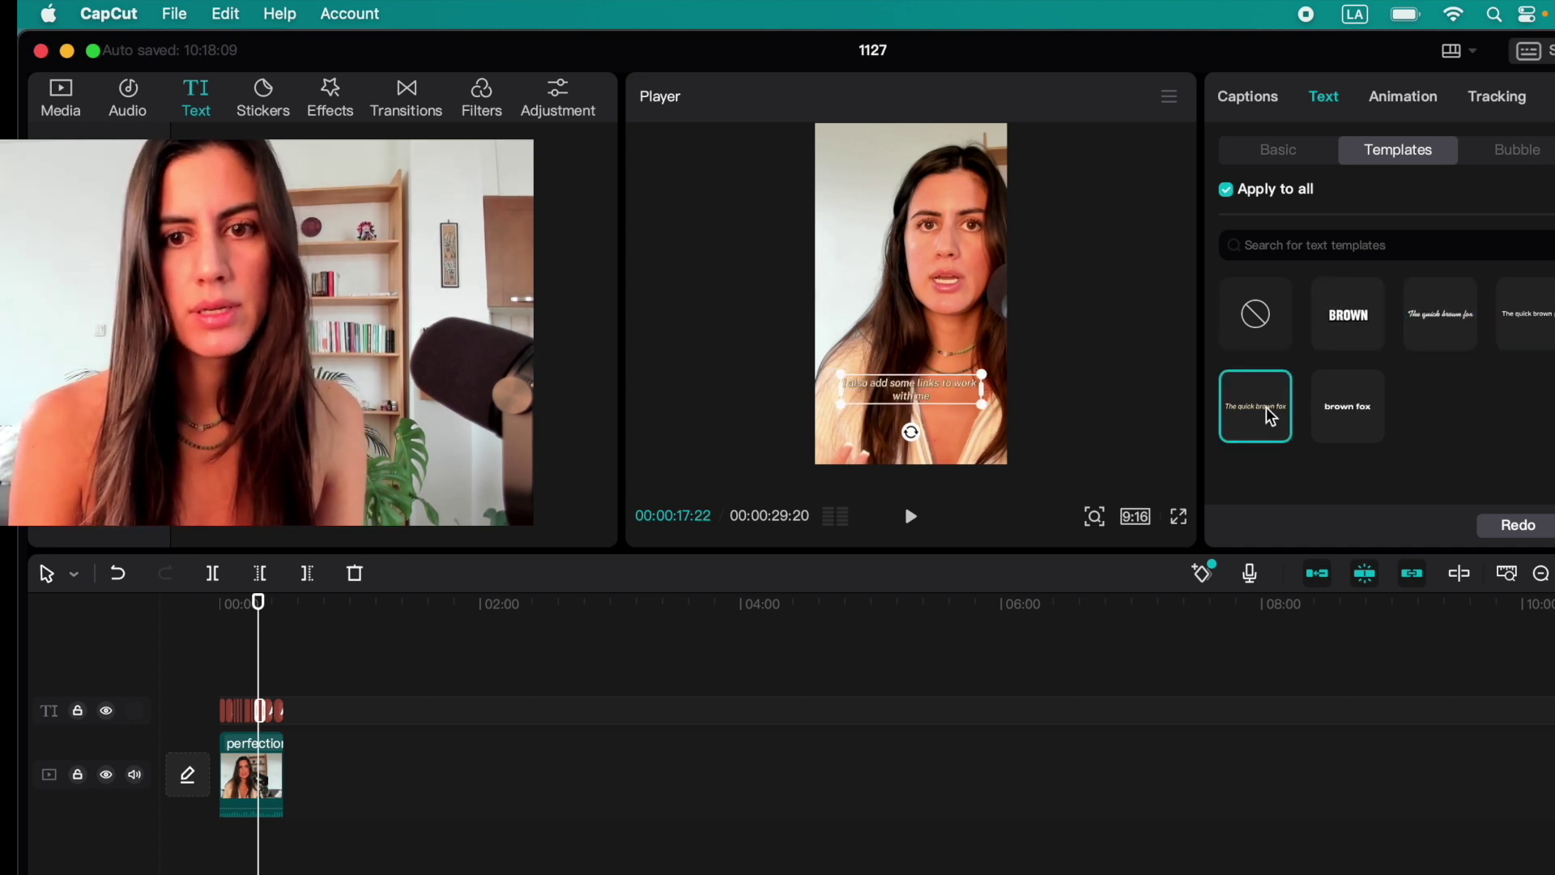
click(1348, 407)
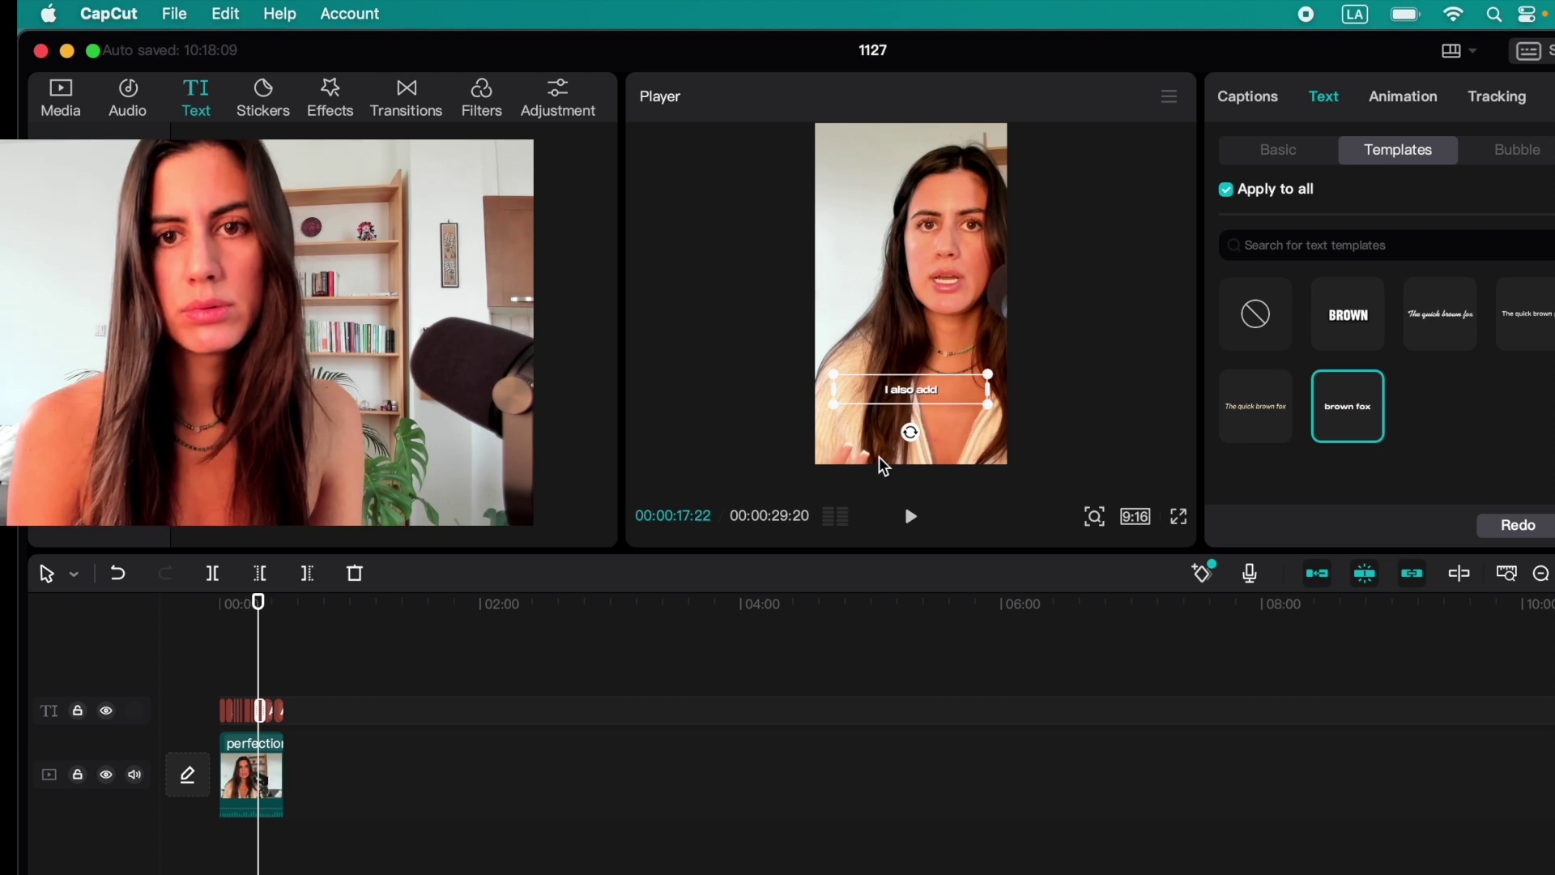
click(1252, 153)
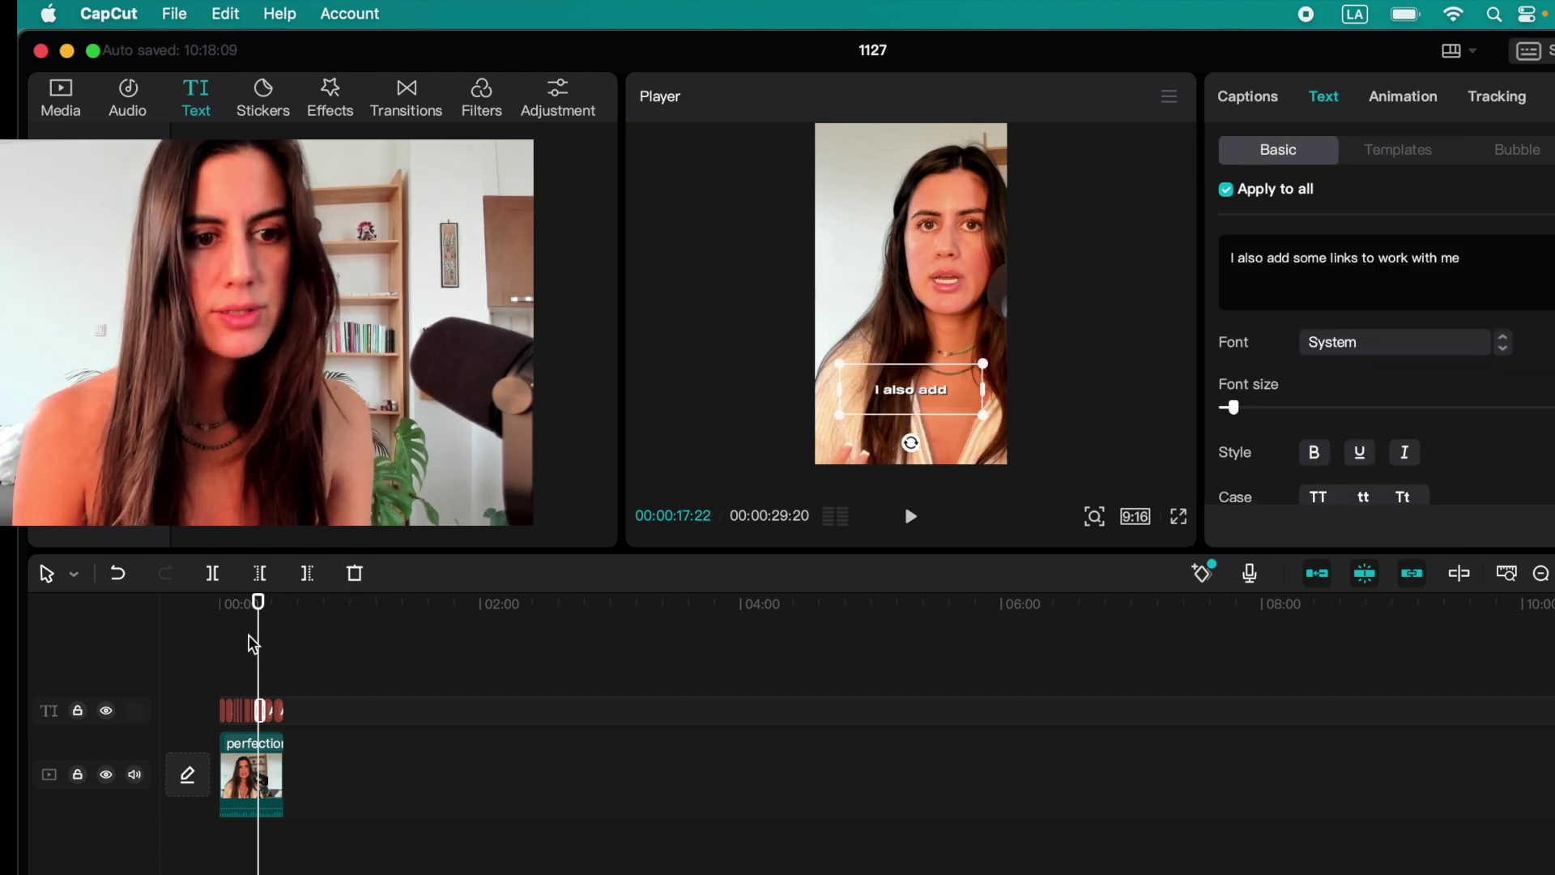
- Replay the captioned clip from the start and pause it at 4:26
drag(253, 644, 178, 642)
key(space)
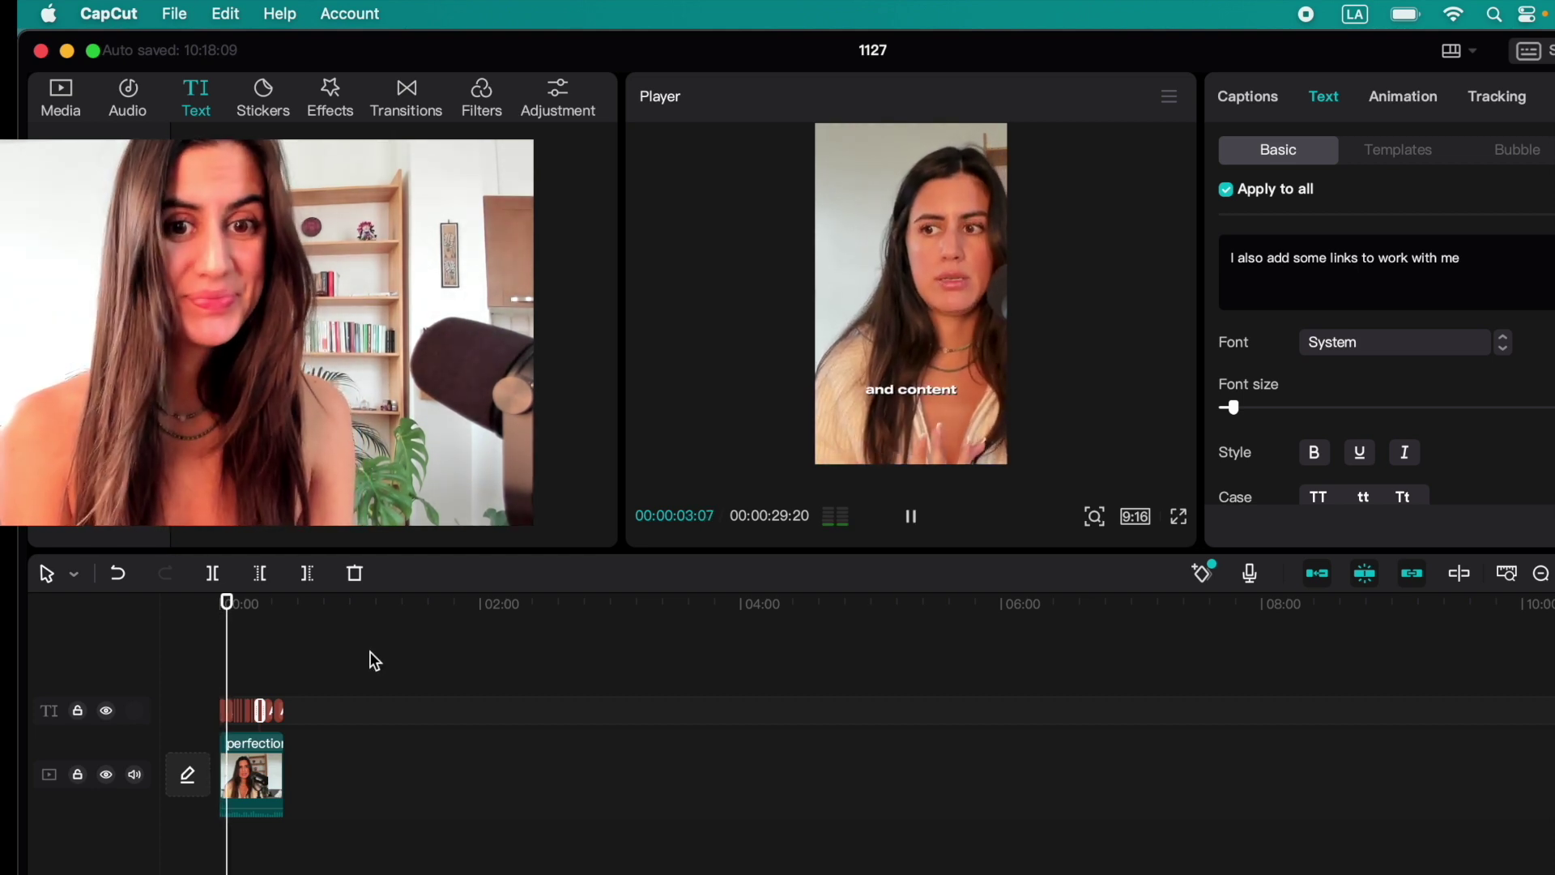
key(space)
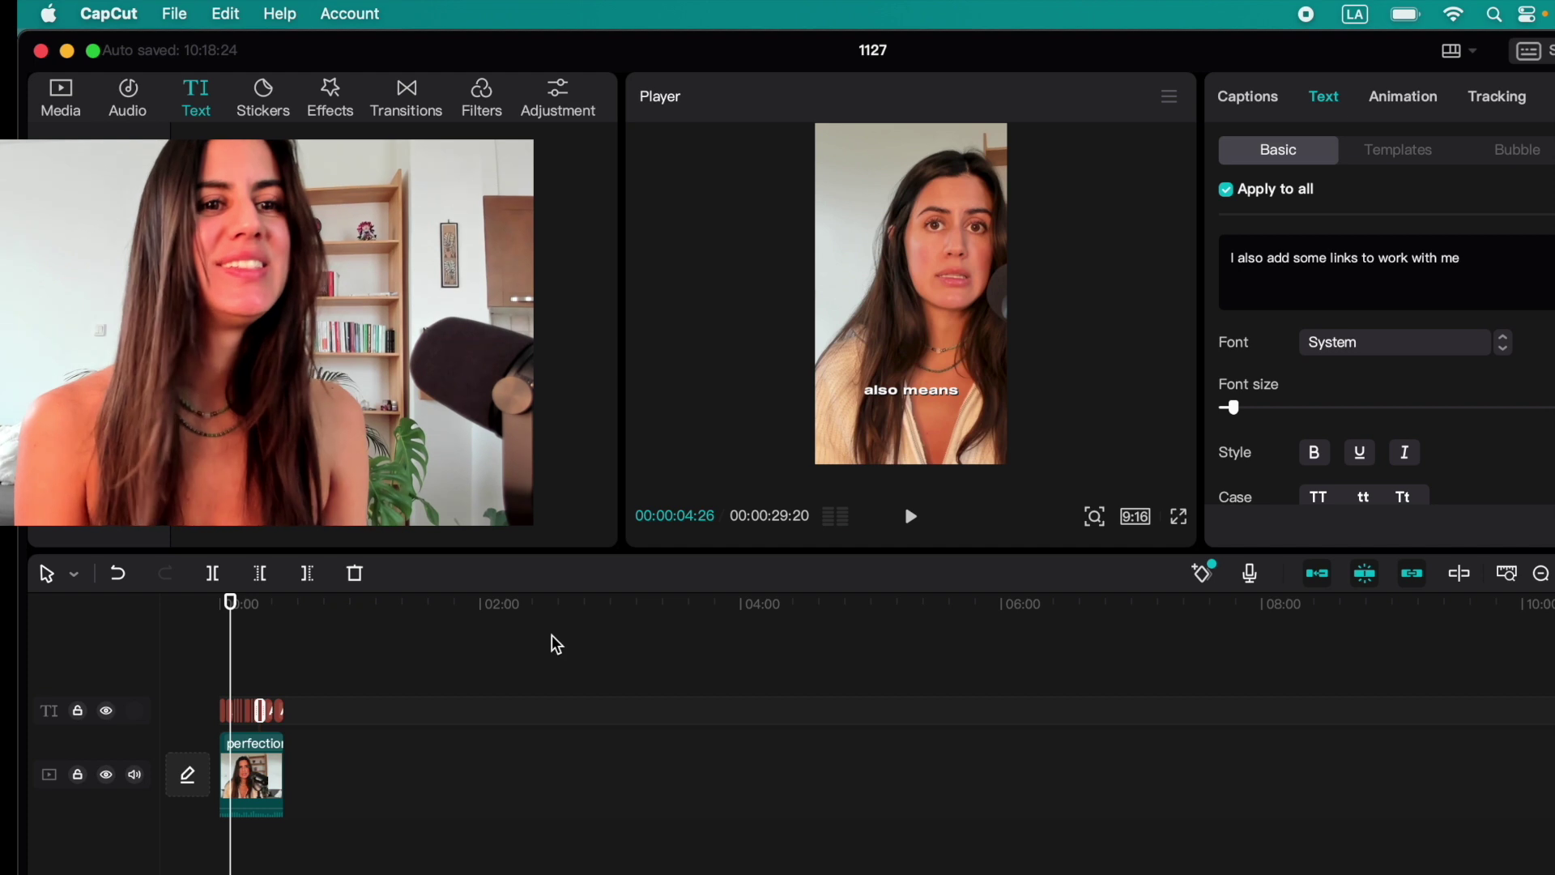
- Browse CapCut's File and Edit menus, then switch to the Riverside editor in Chrome
click(172, 11)
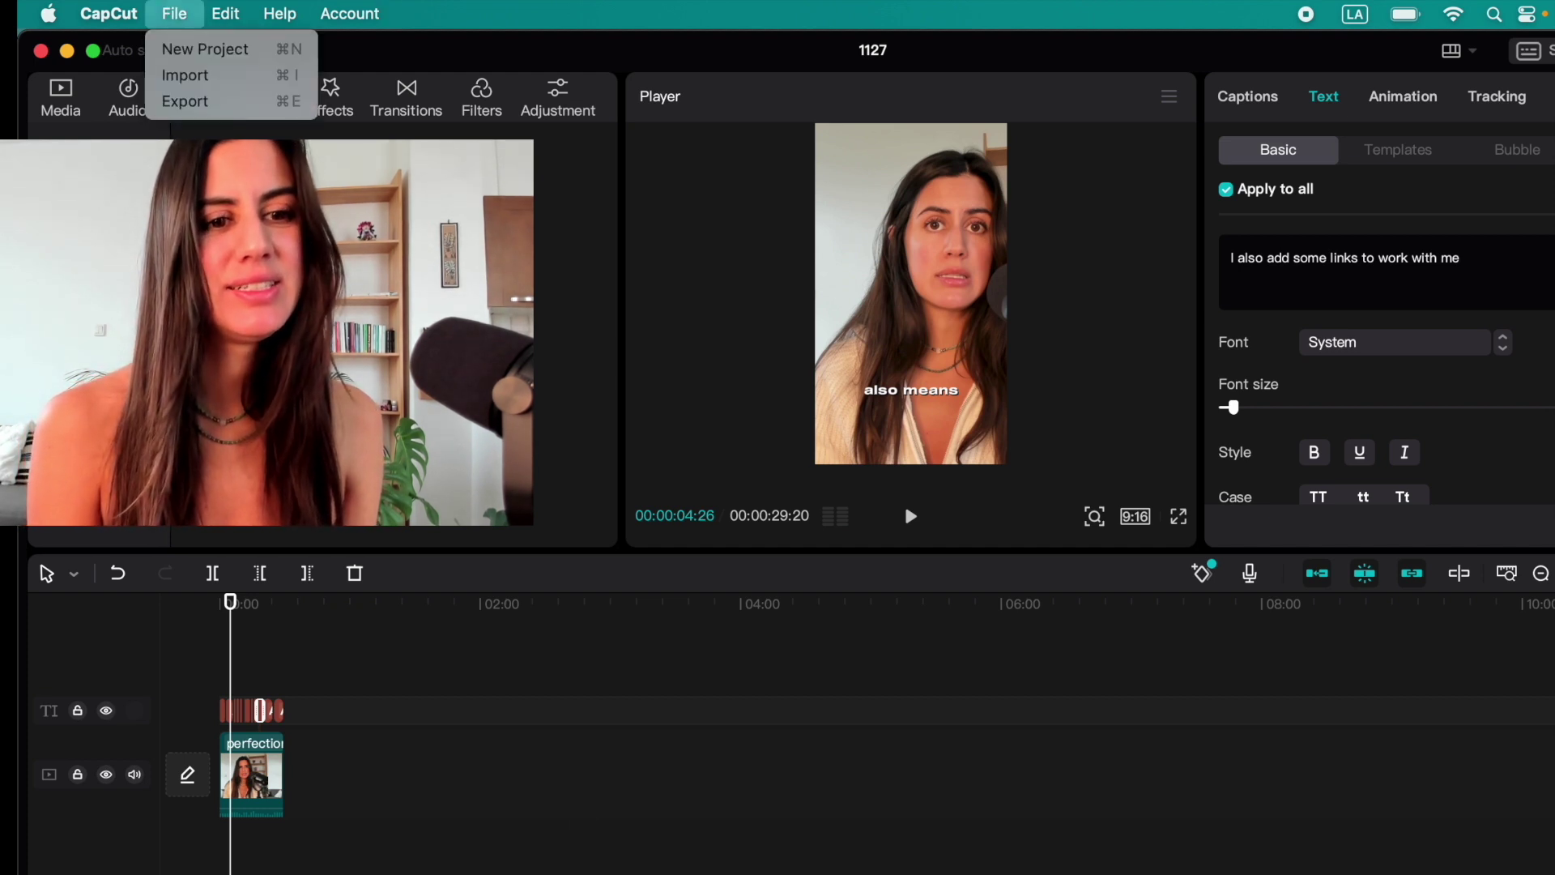
click(354, 592)
click(174, 13)
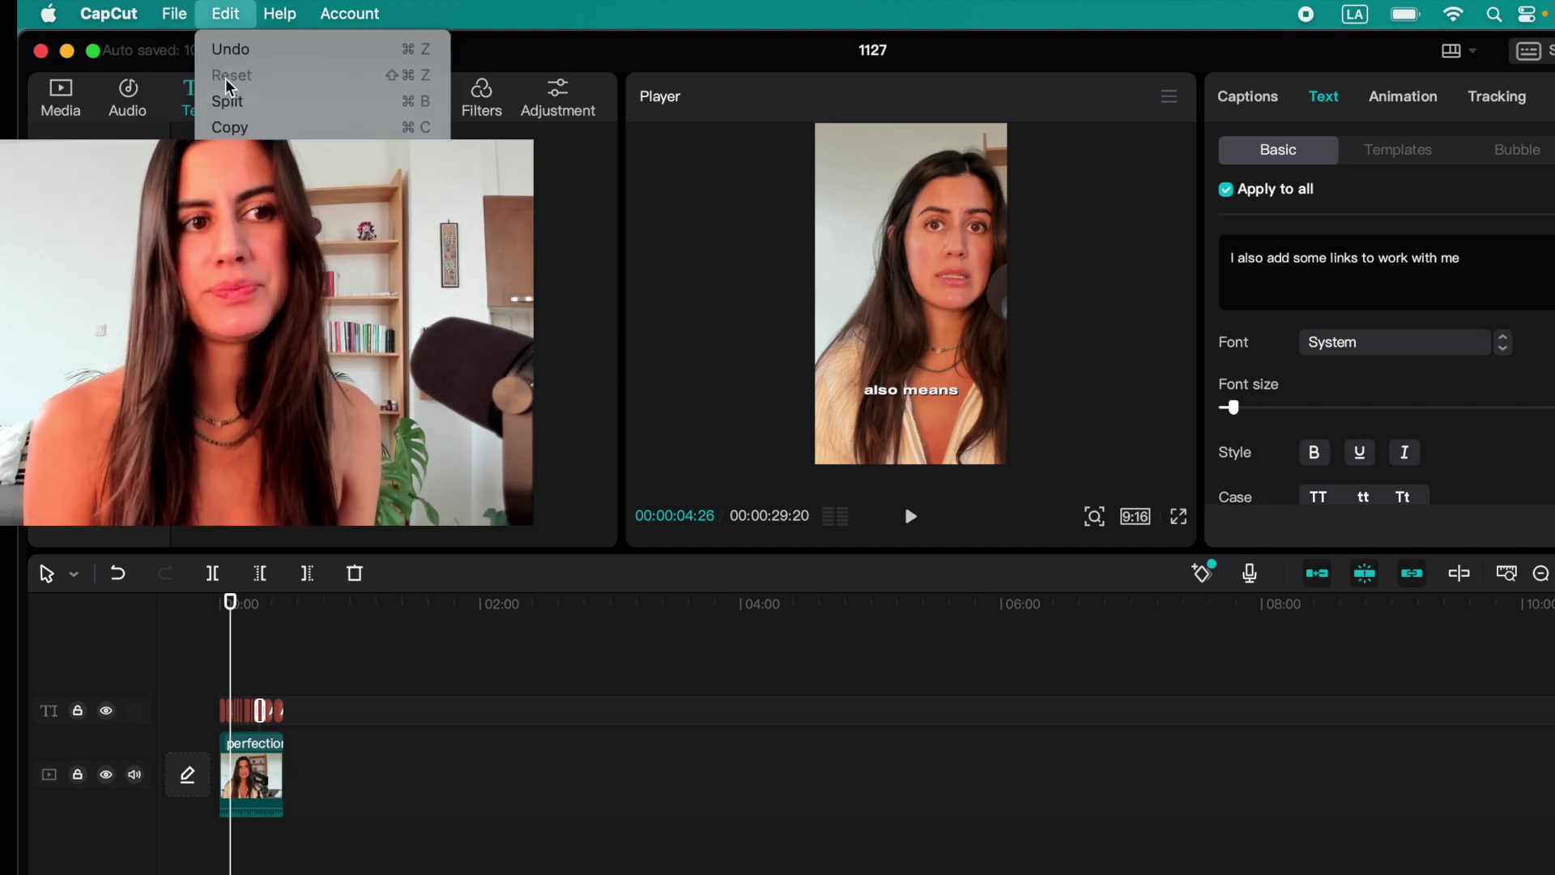
click(855, 628)
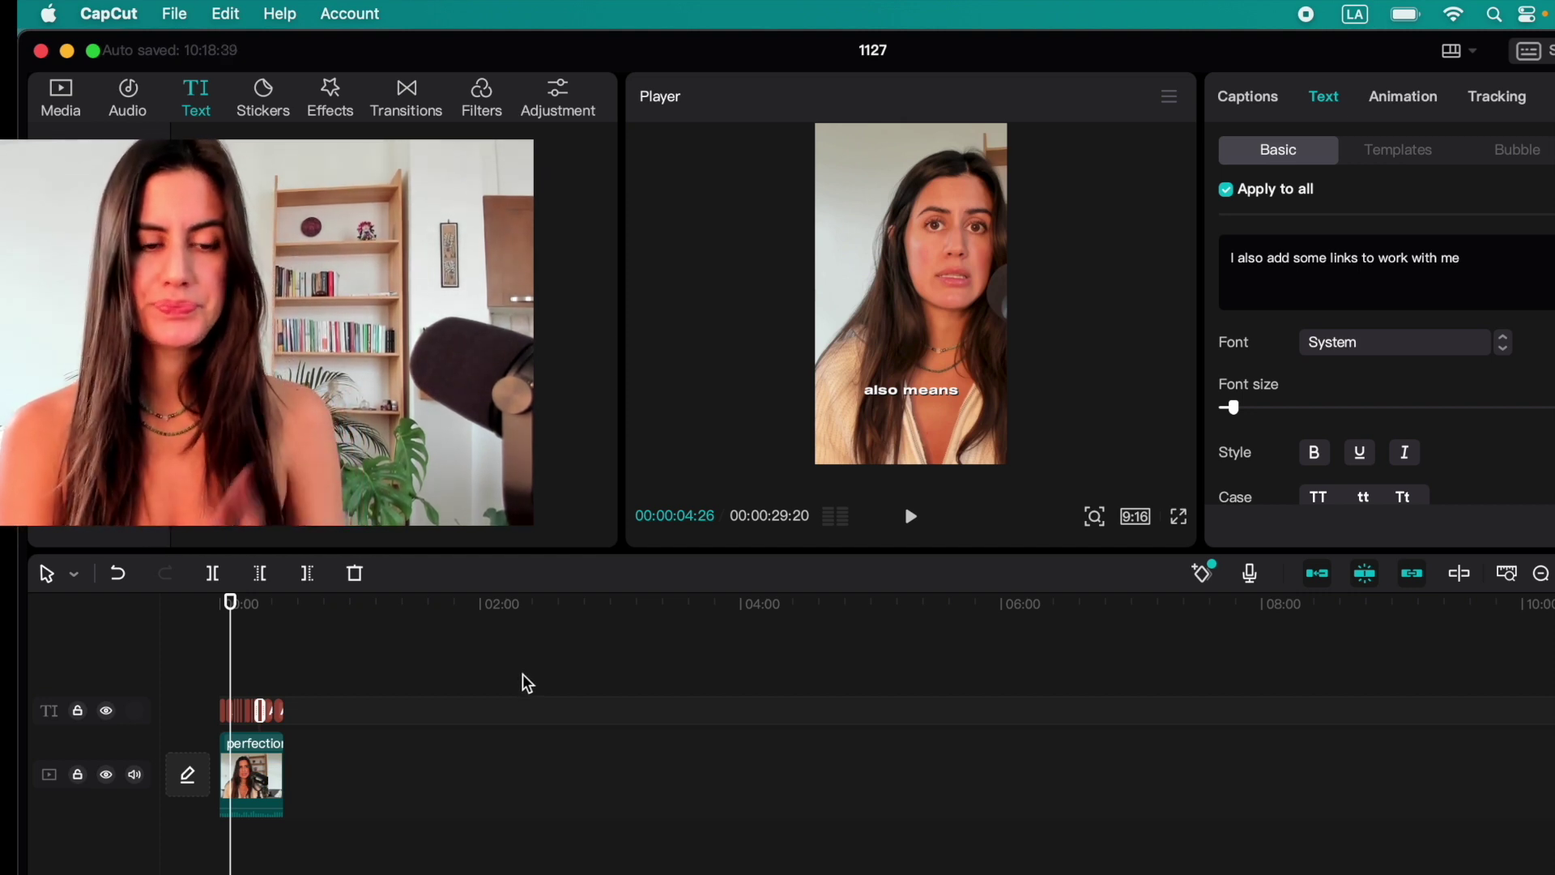
key(super+Tab)
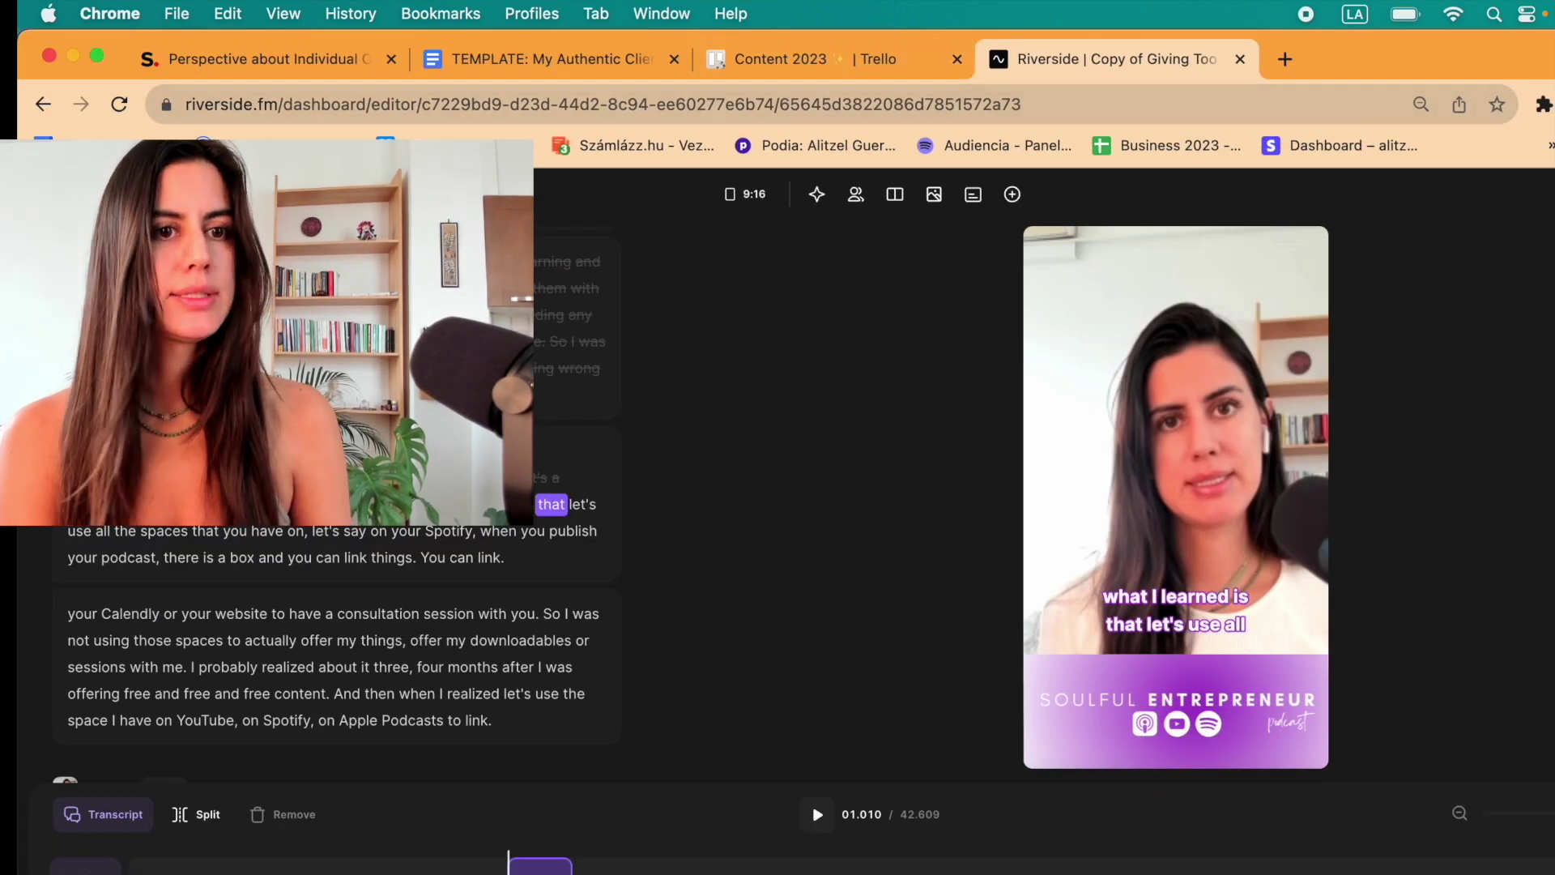
- Trim the address to riverside.fm to reach the dashboard, then go to the studio's cam and mic check
drag(288, 104, 1299, 146)
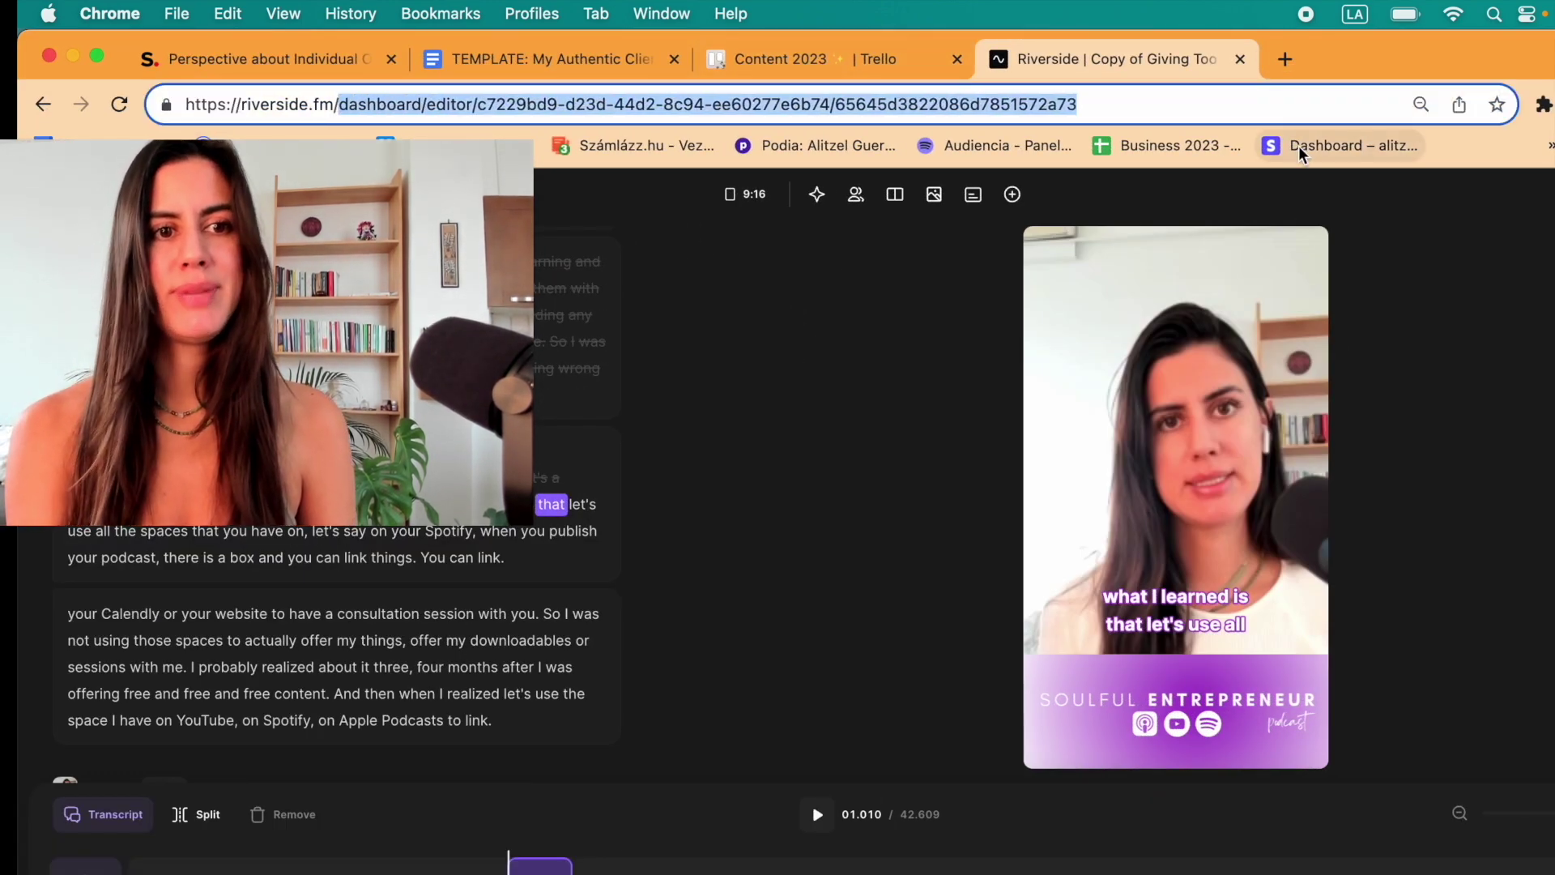
key(BackSpace)
key(Return)
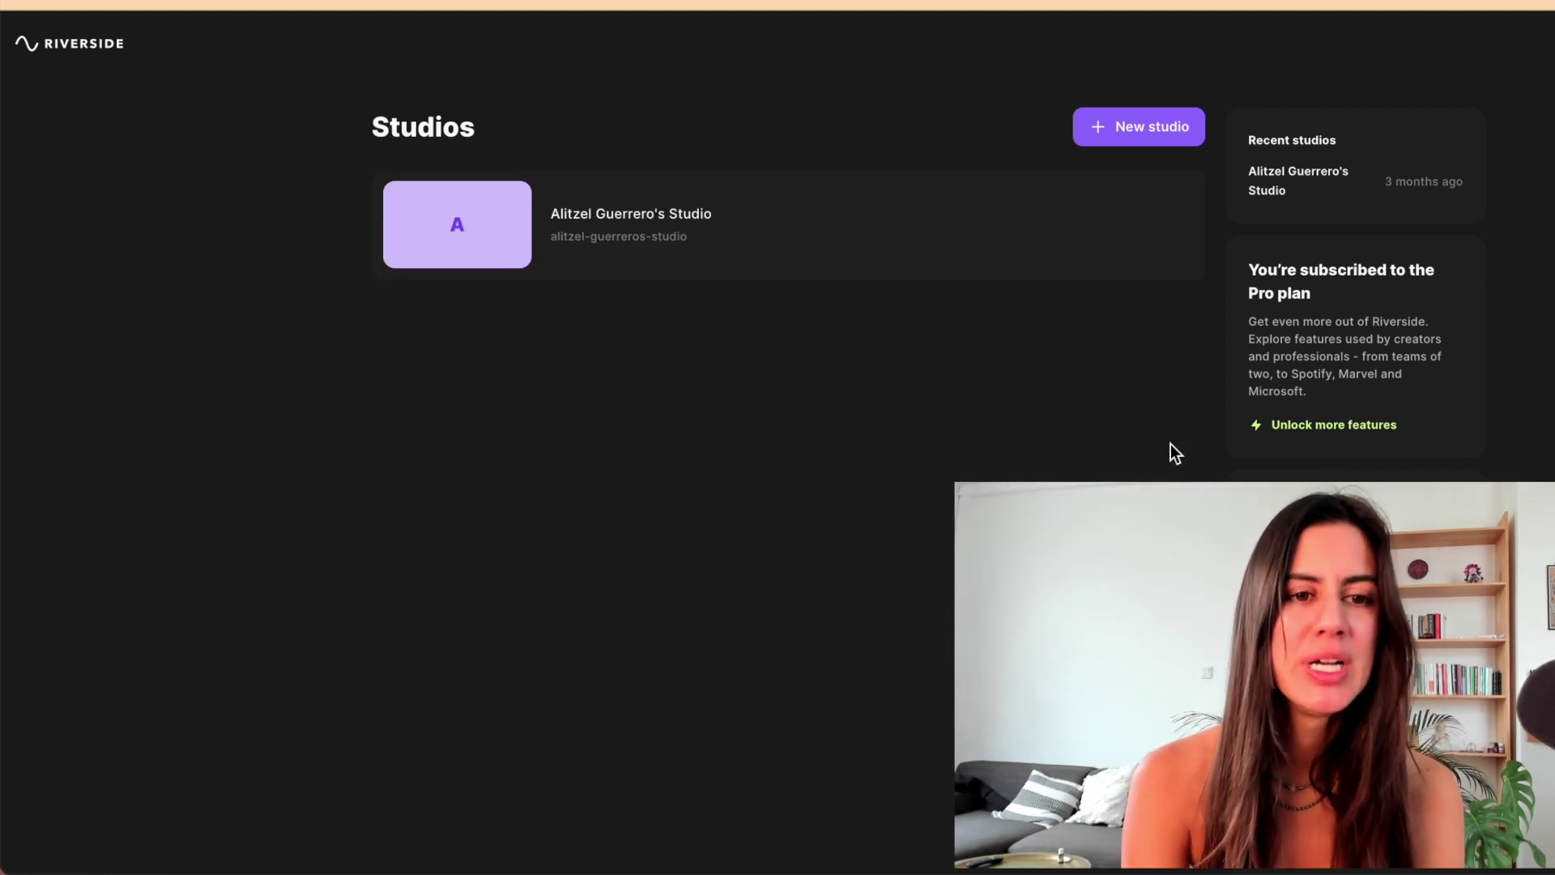
mouse_move(544, 213)
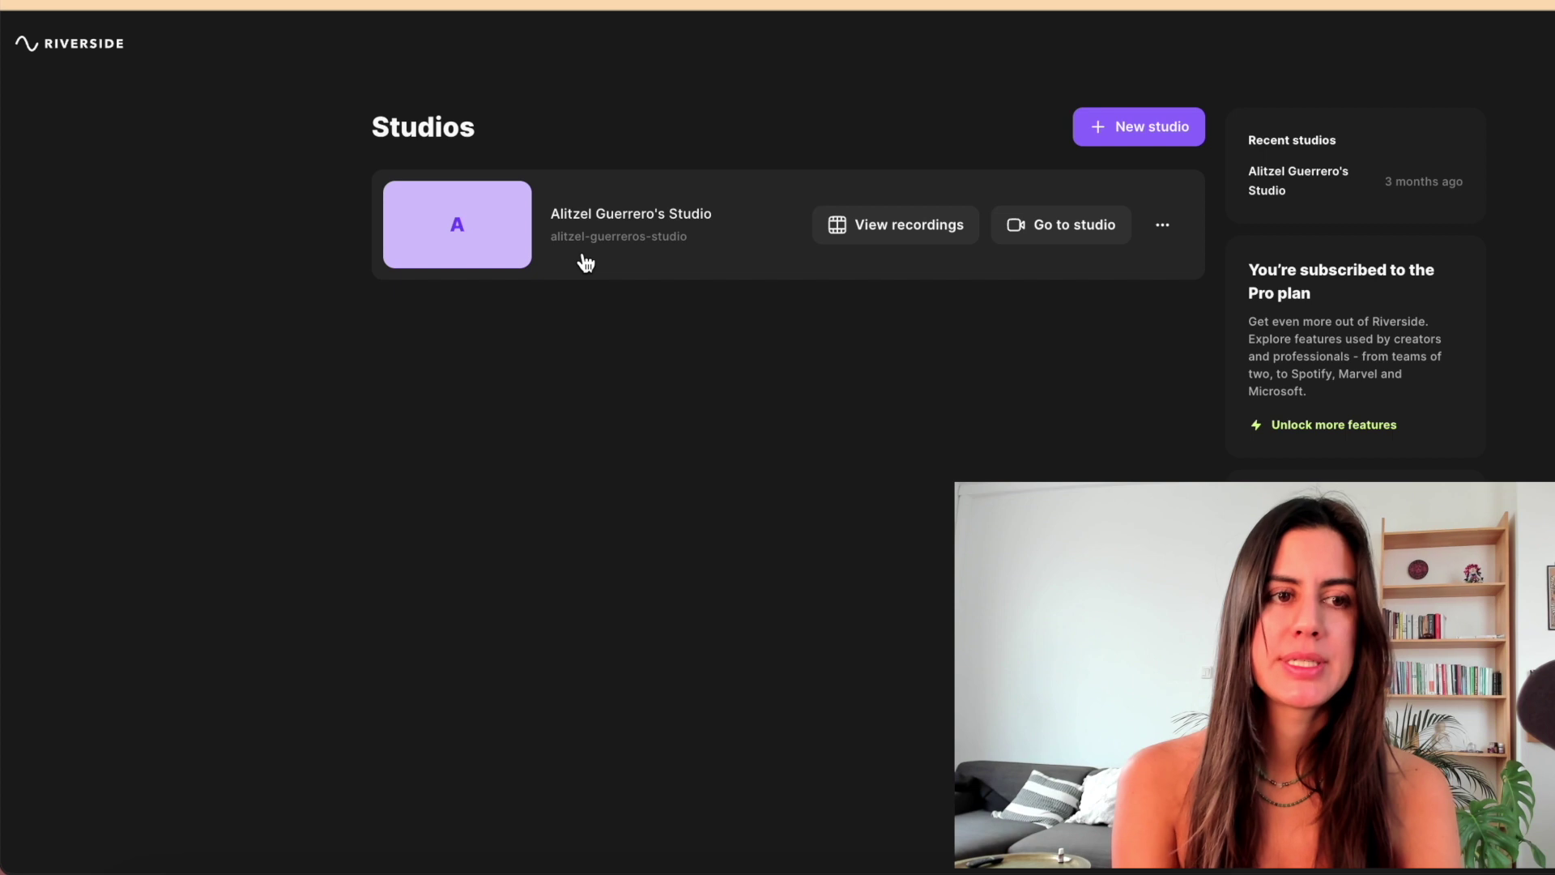
click(1094, 225)
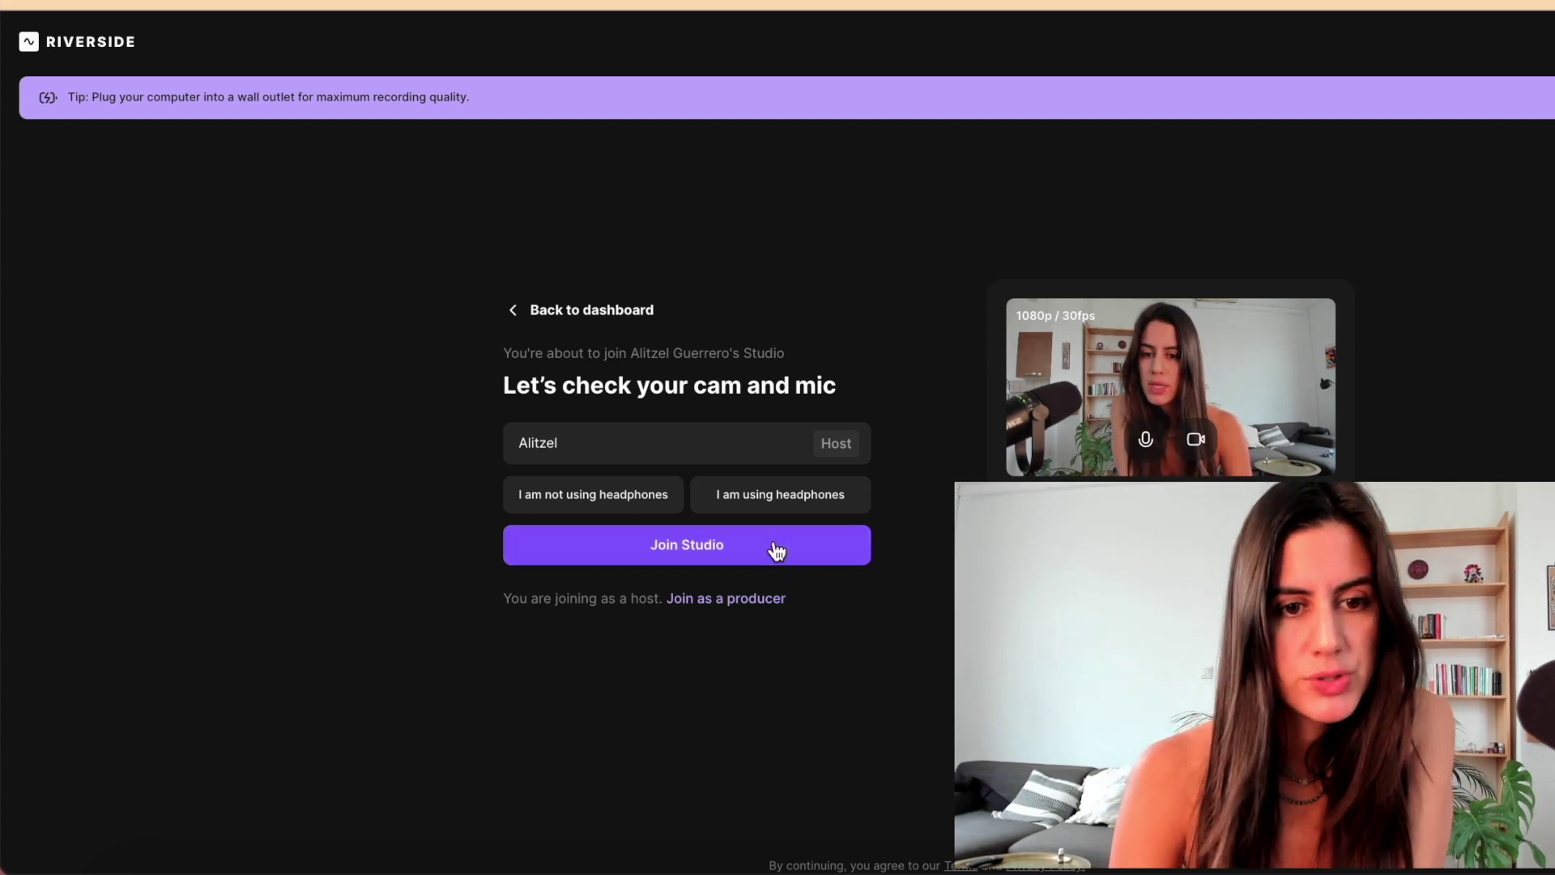
- Join the studio without headphones, close Invite People, and start a new recording
click(614, 498)
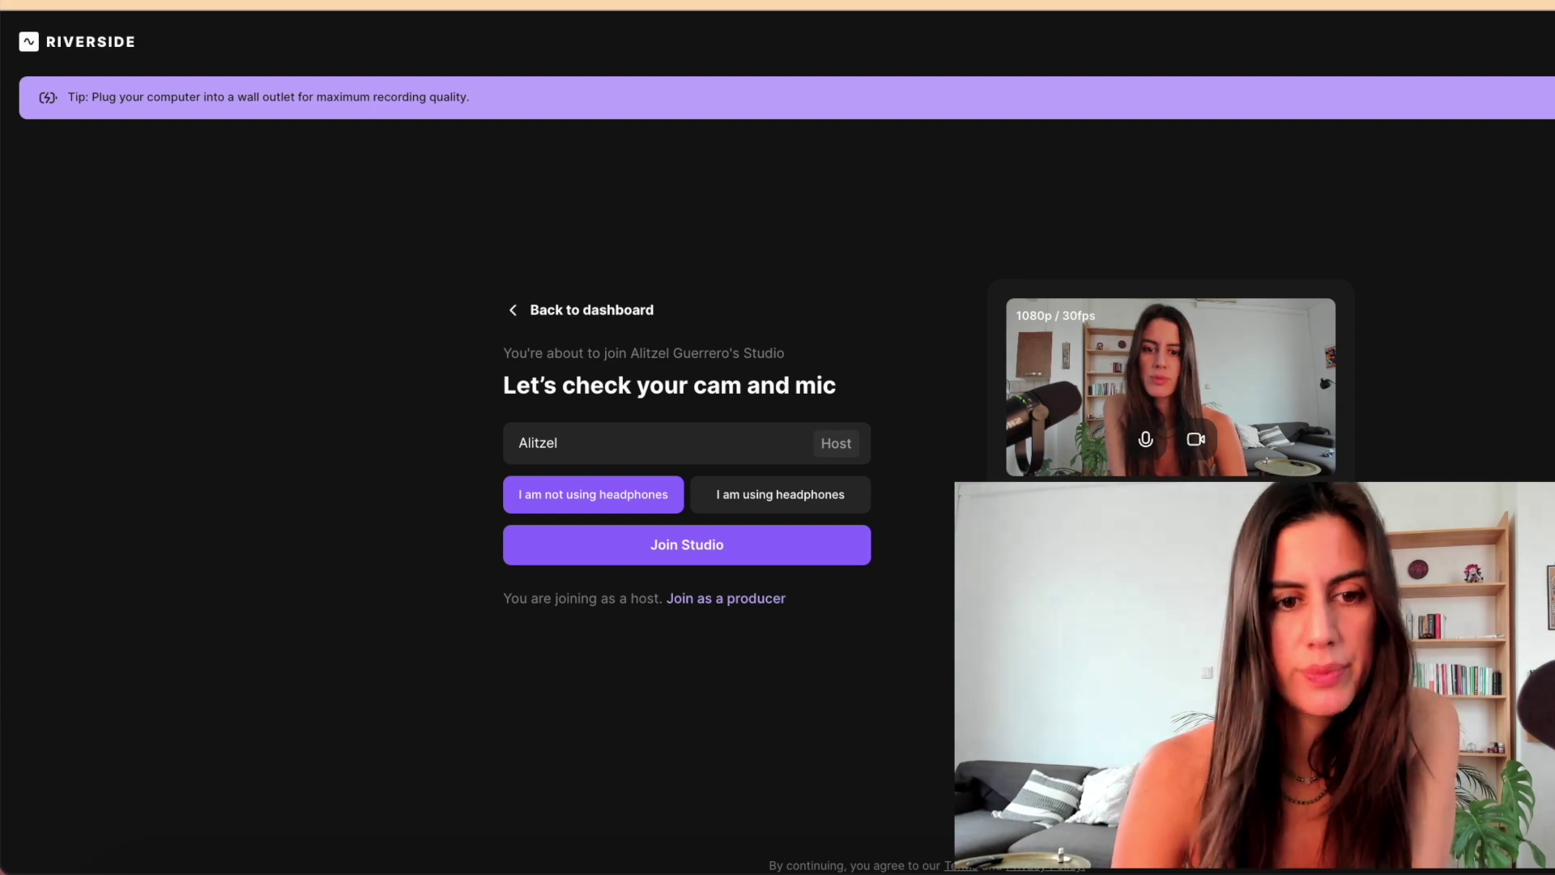
click(650, 544)
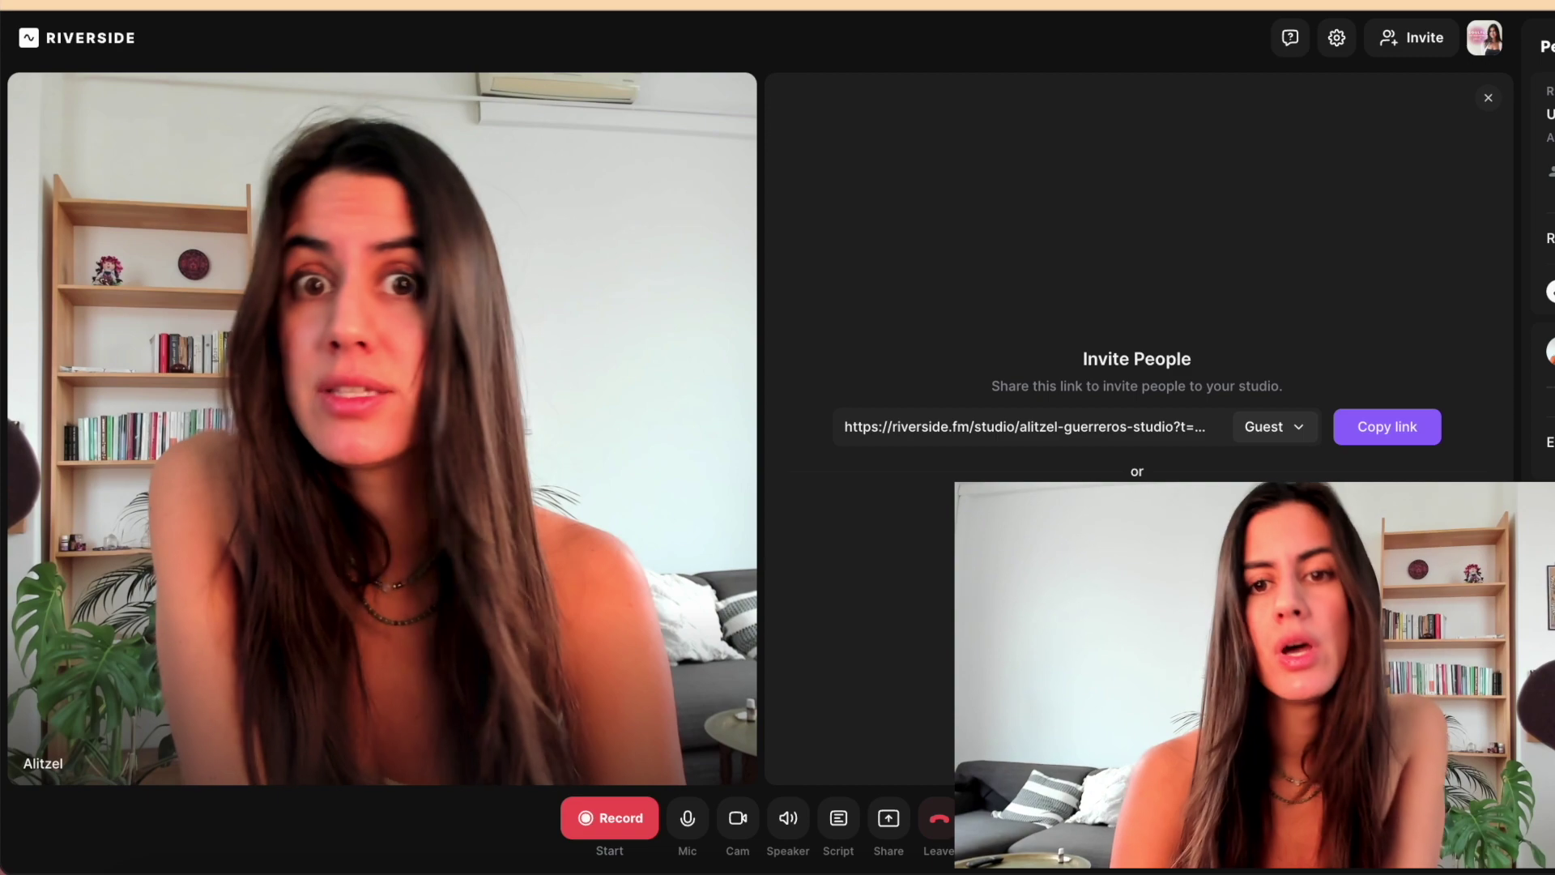
click(1487, 97)
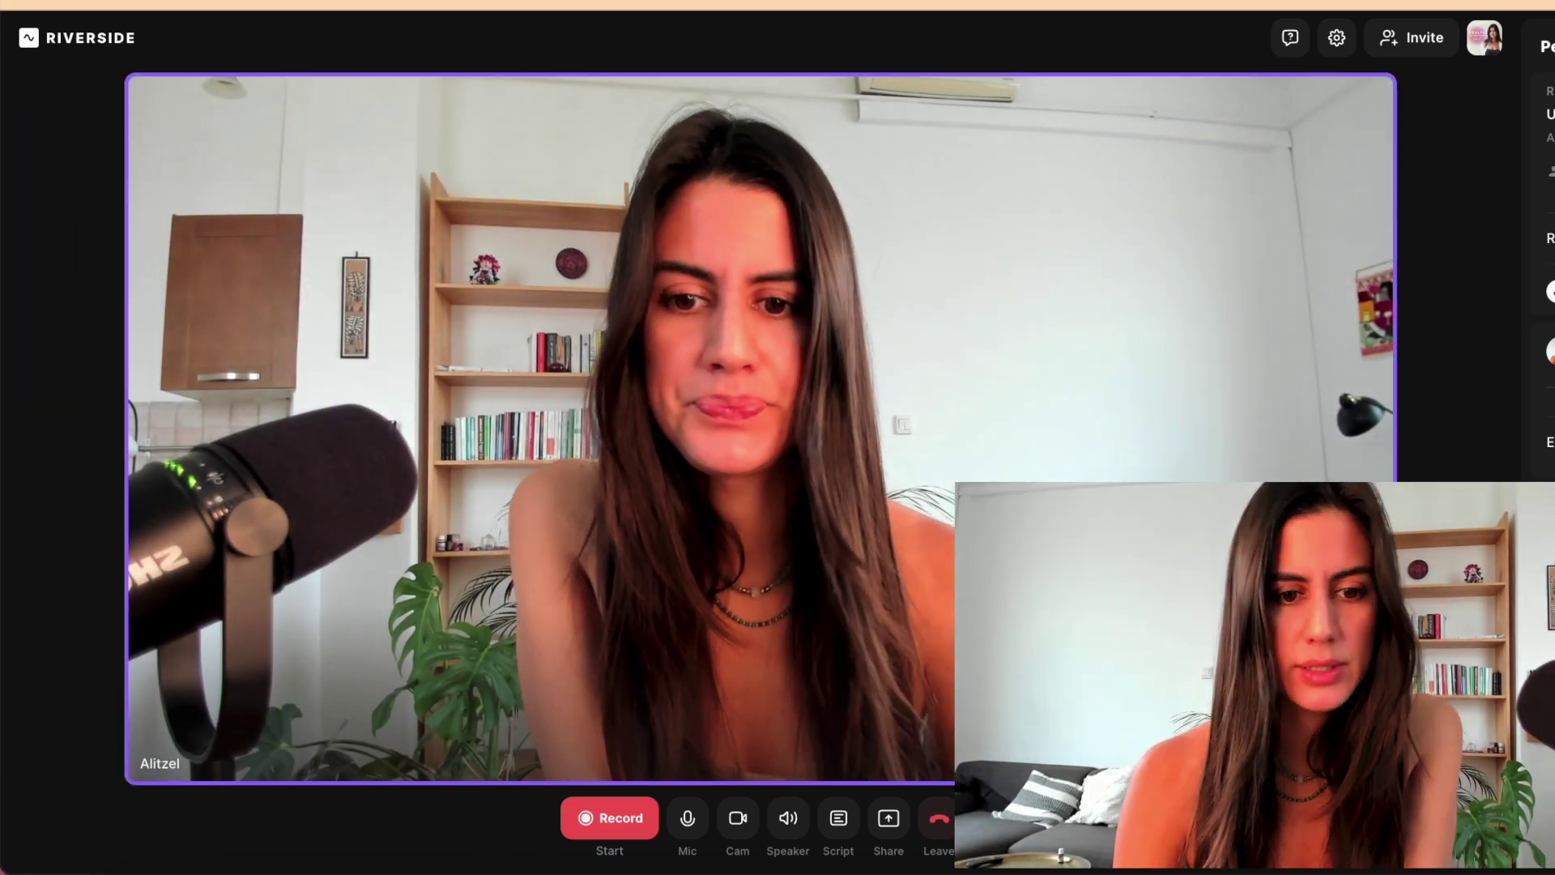
click(584, 820)
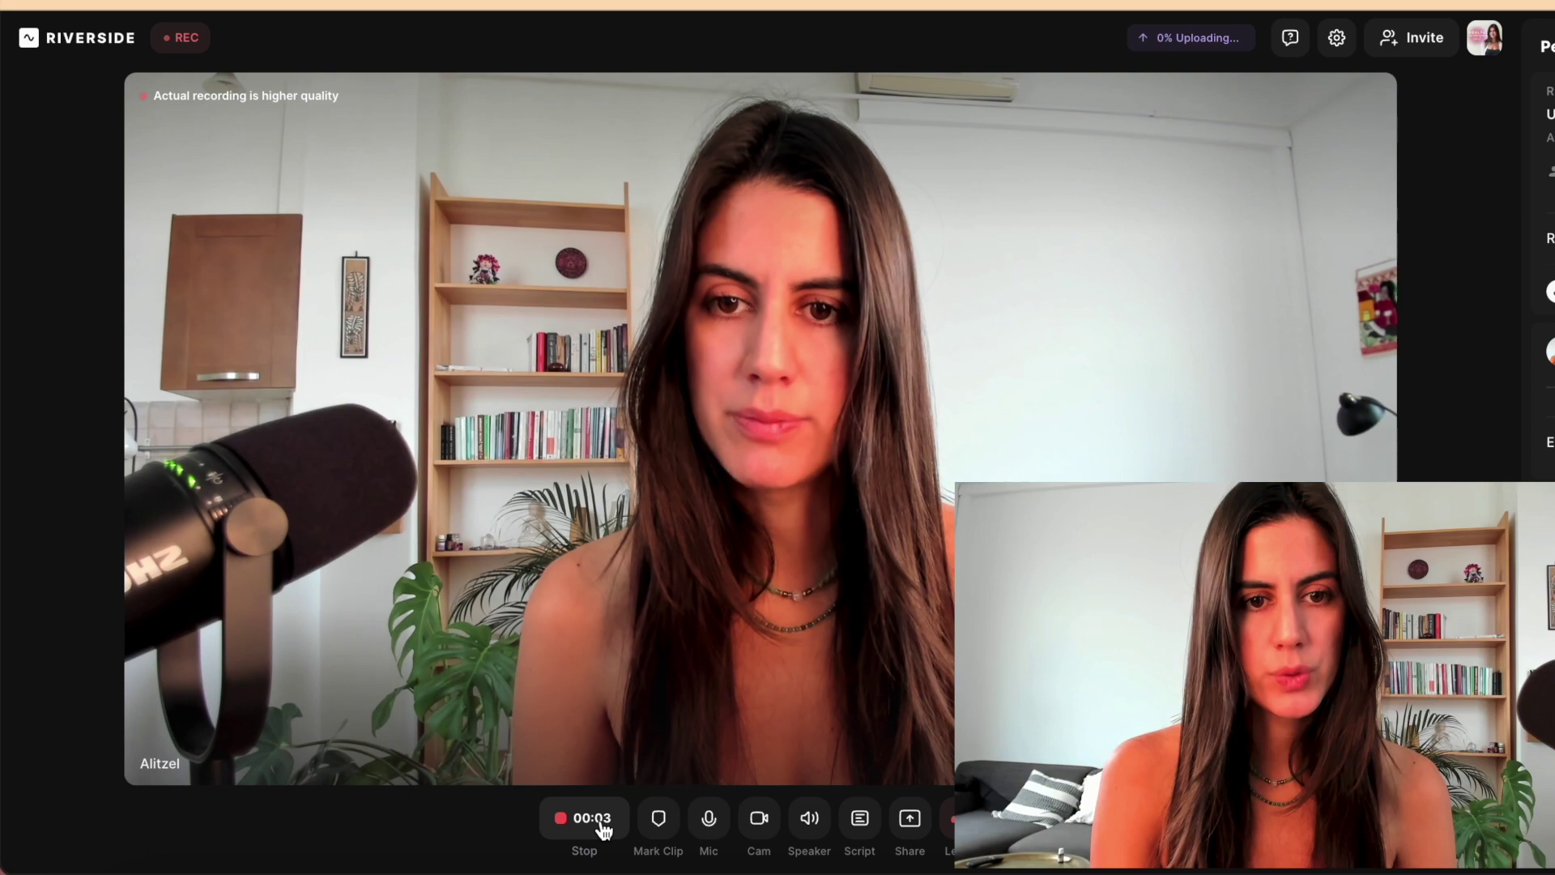
- Stop the recording and dismiss the upload panel once it finishes
click(601, 821)
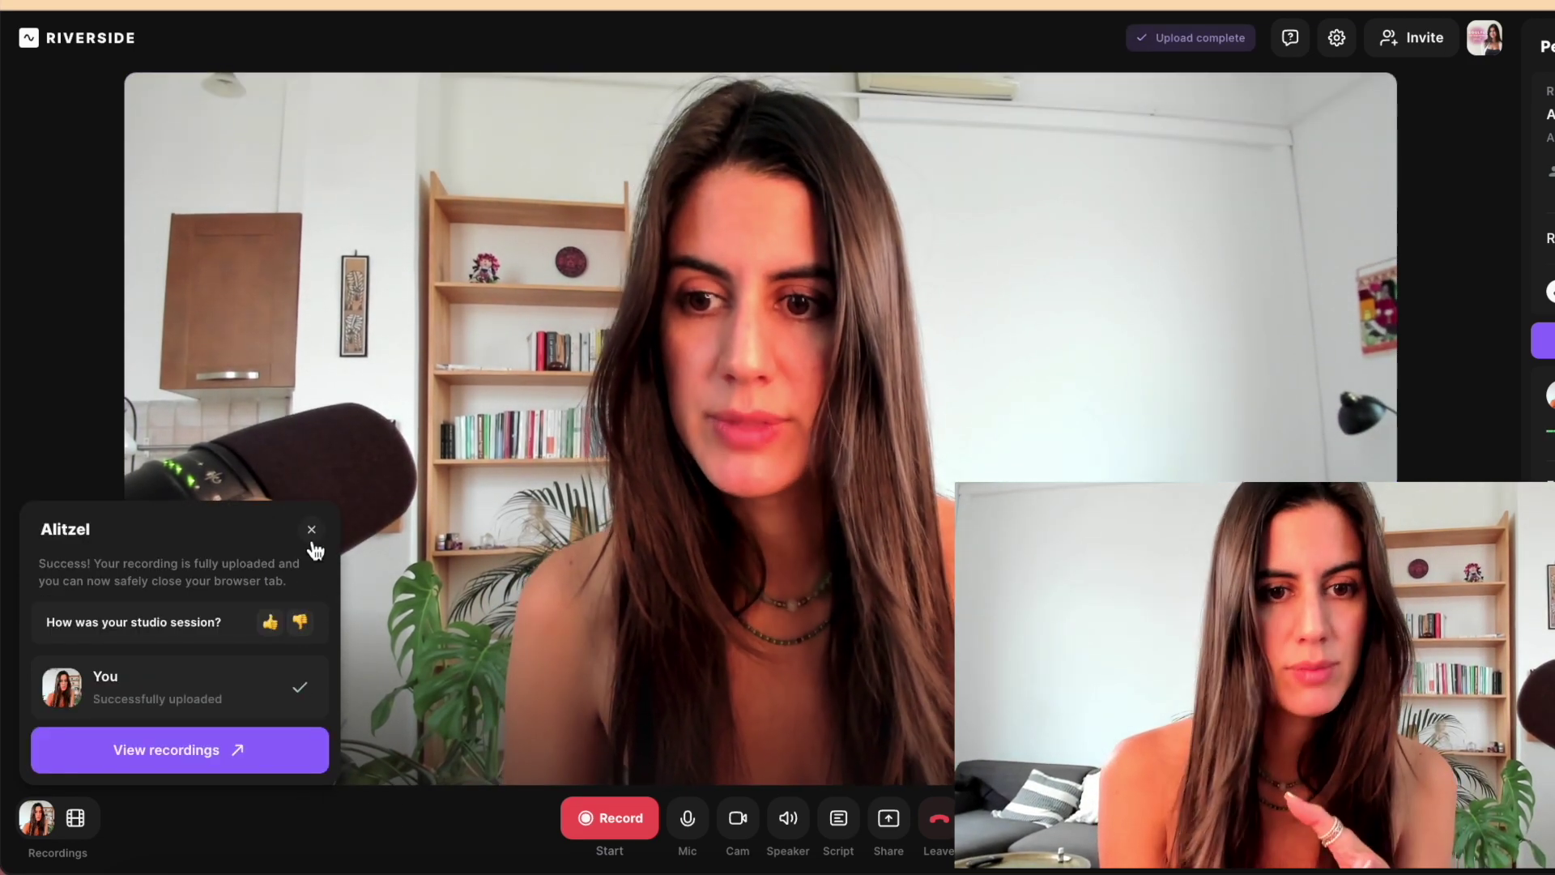
click(312, 531)
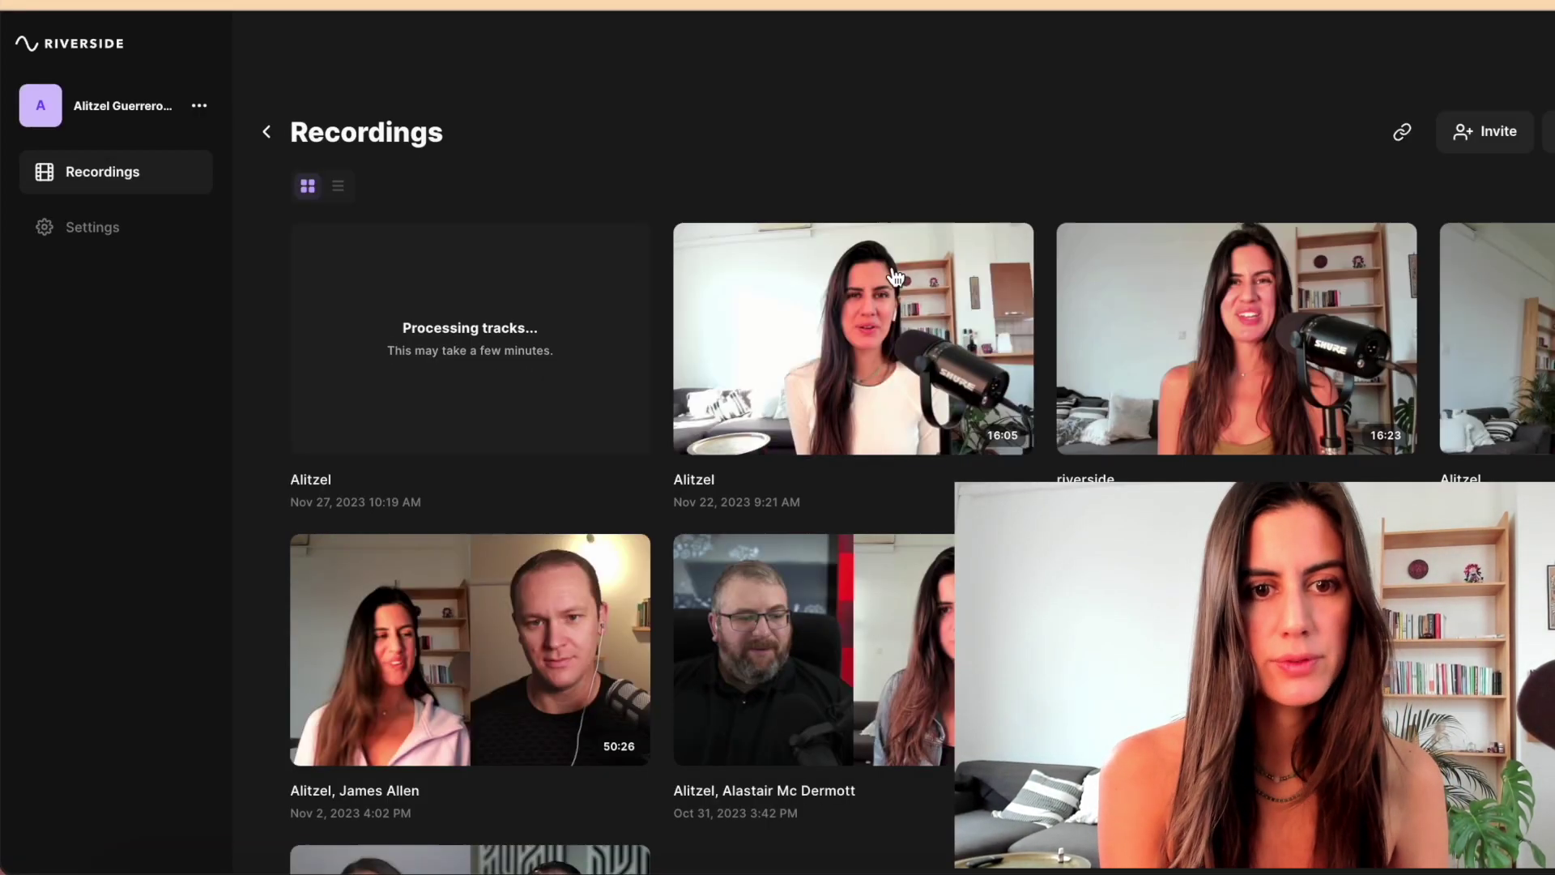
- Open the Nov 22 recording and pick the Overcoming Perfectionism clip from its Edits carousel
click(882, 302)
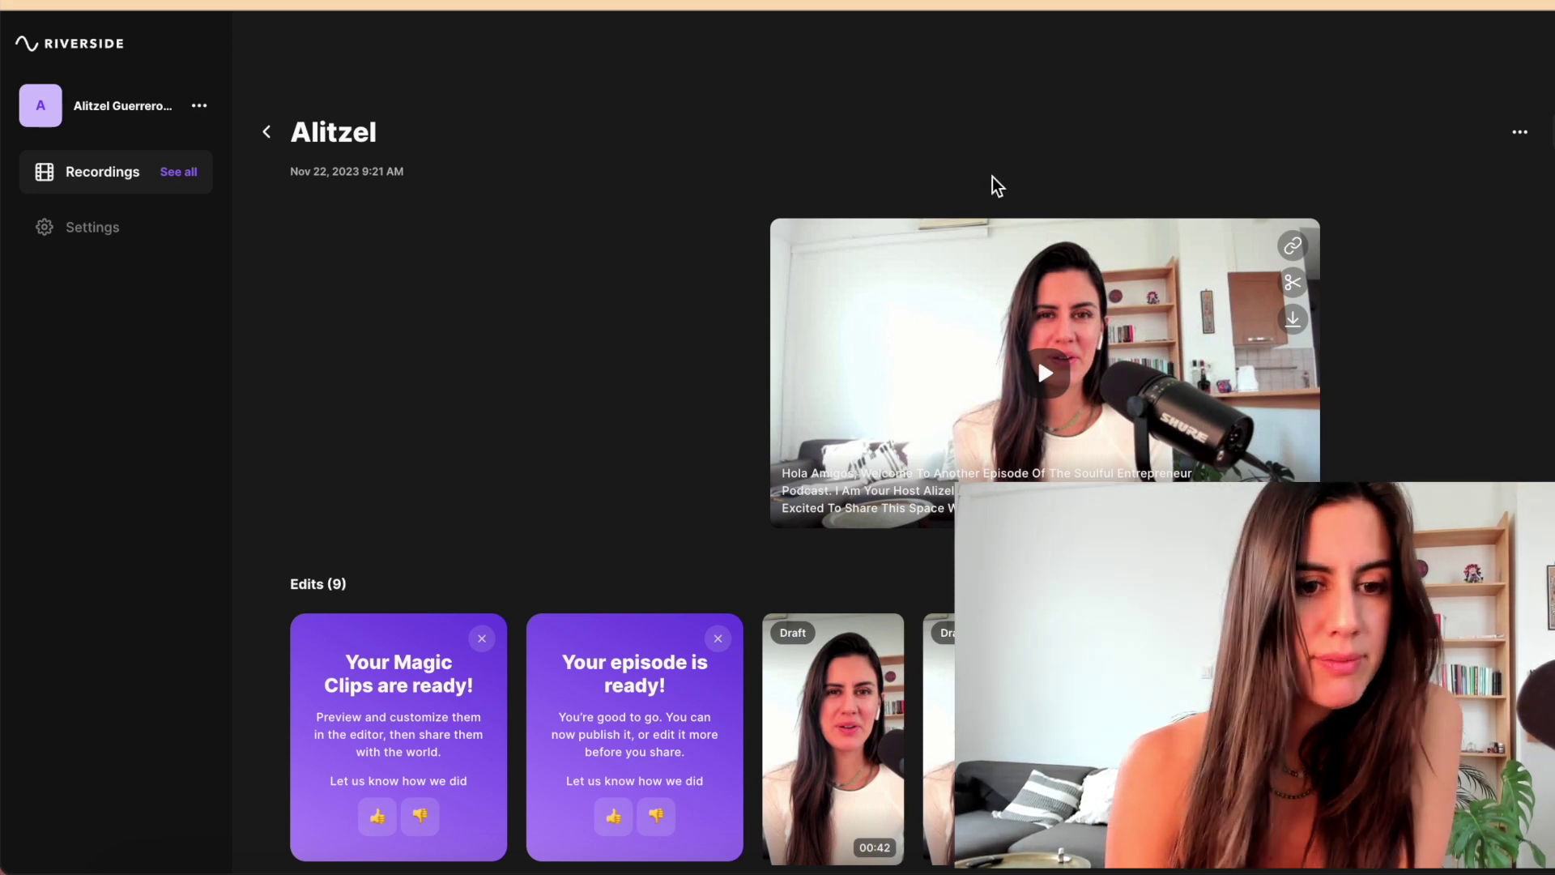
scroll(409, 555, down, 4)
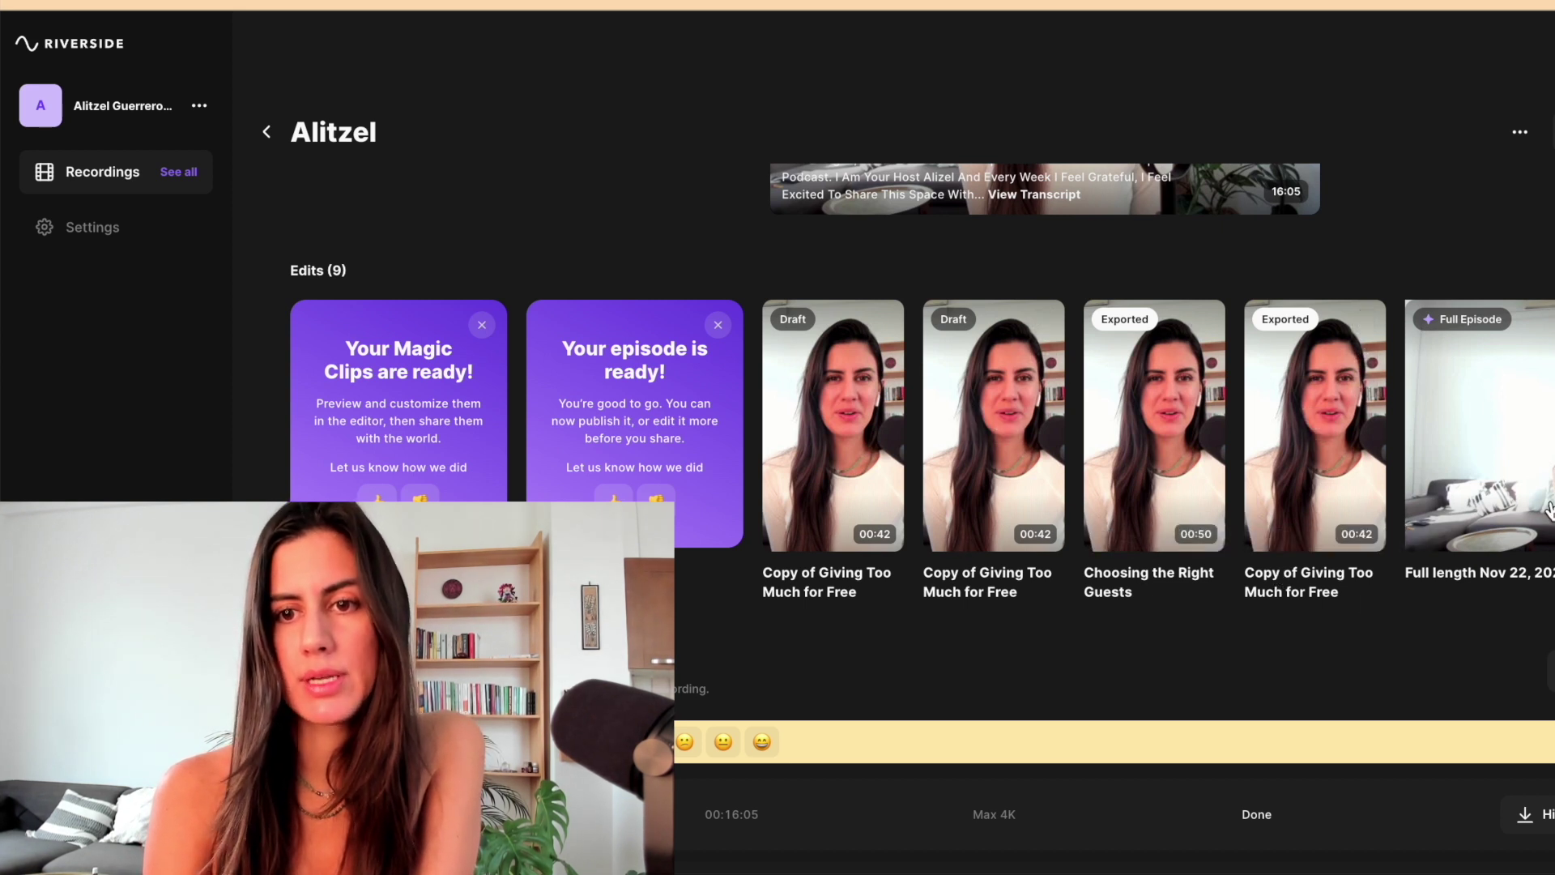
scroll(924, 426, right, 5)
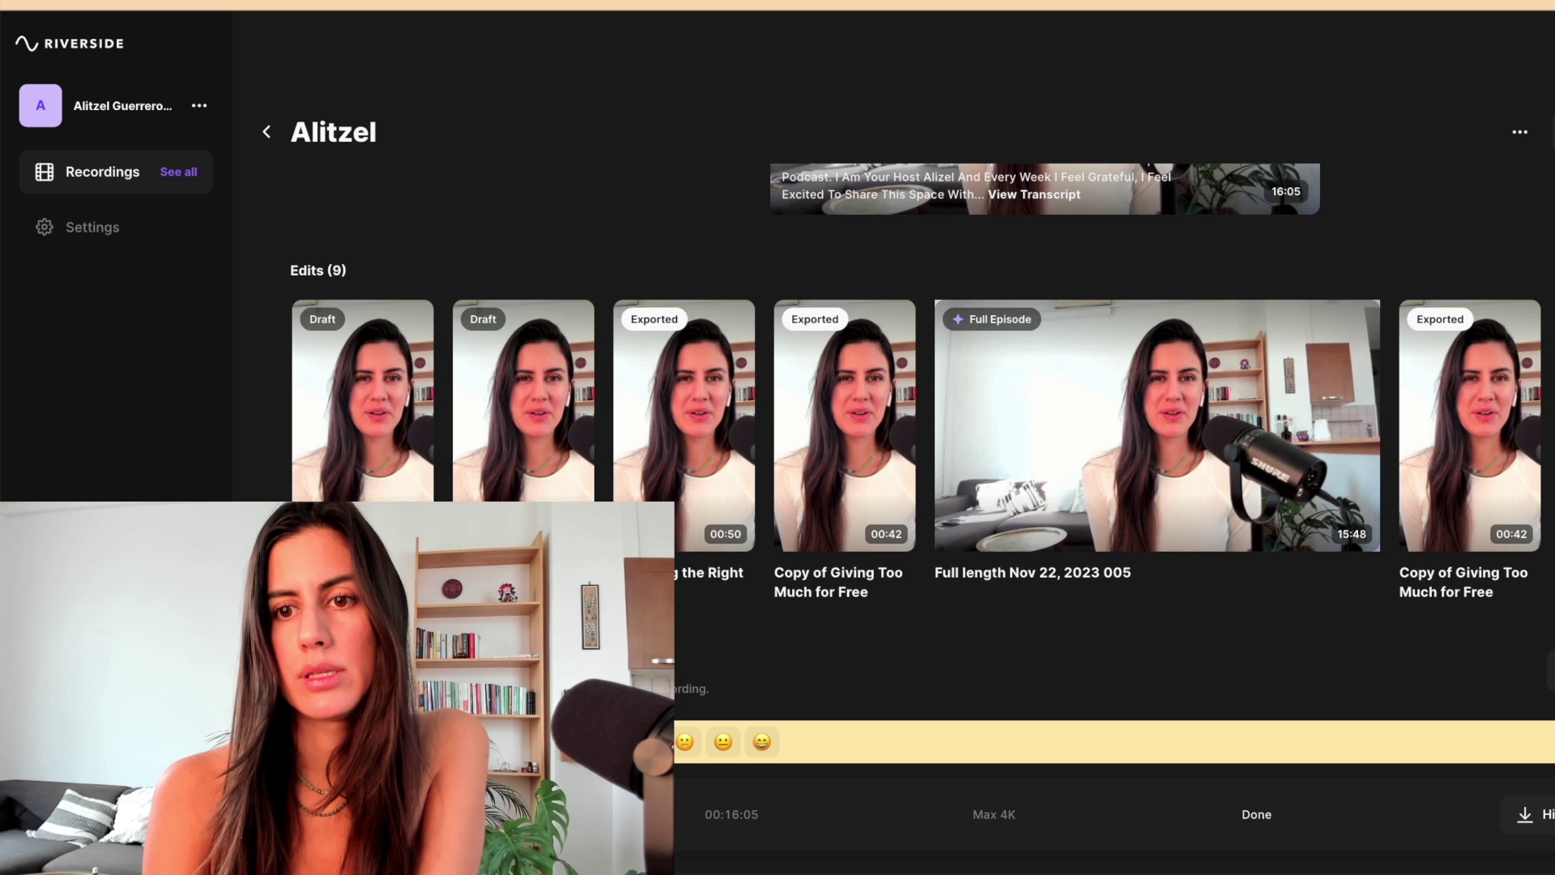
scroll(923, 425, right, 3)
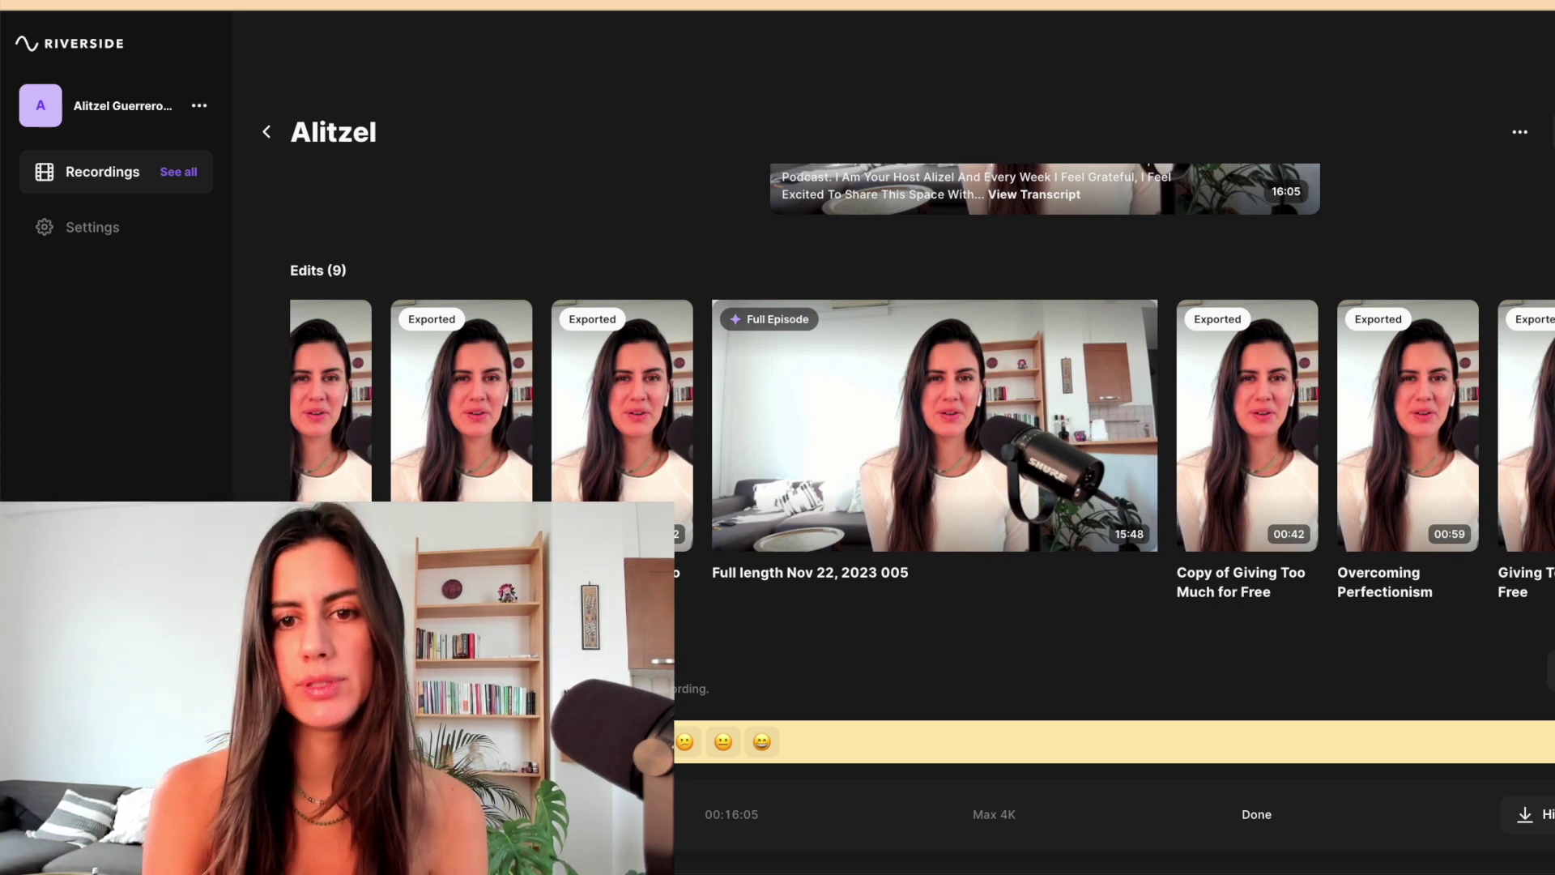
mouse_move(1405, 375)
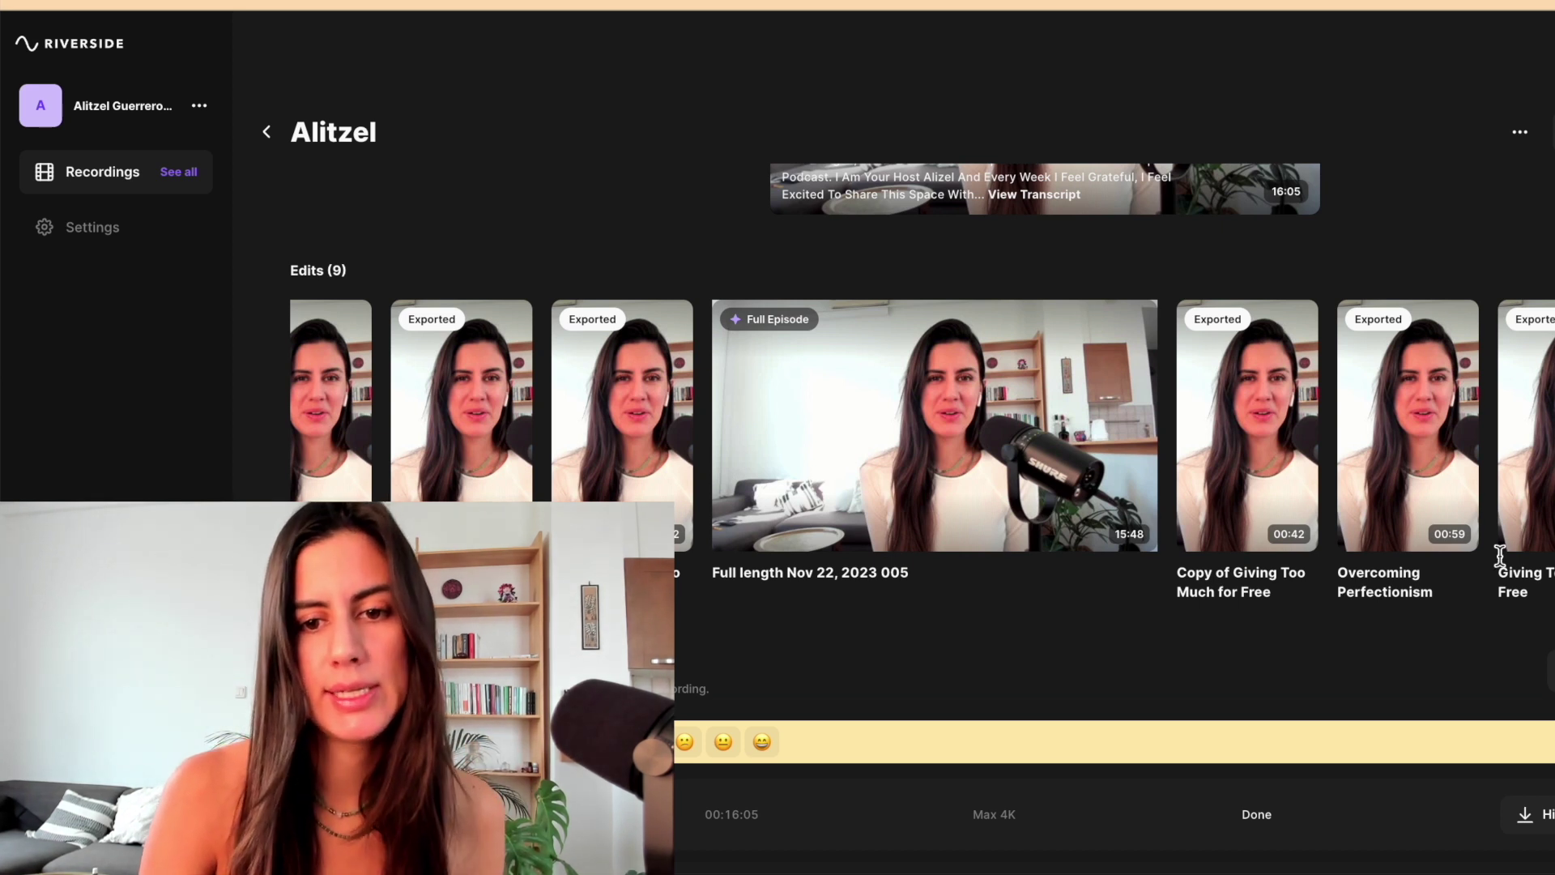
click(1398, 578)
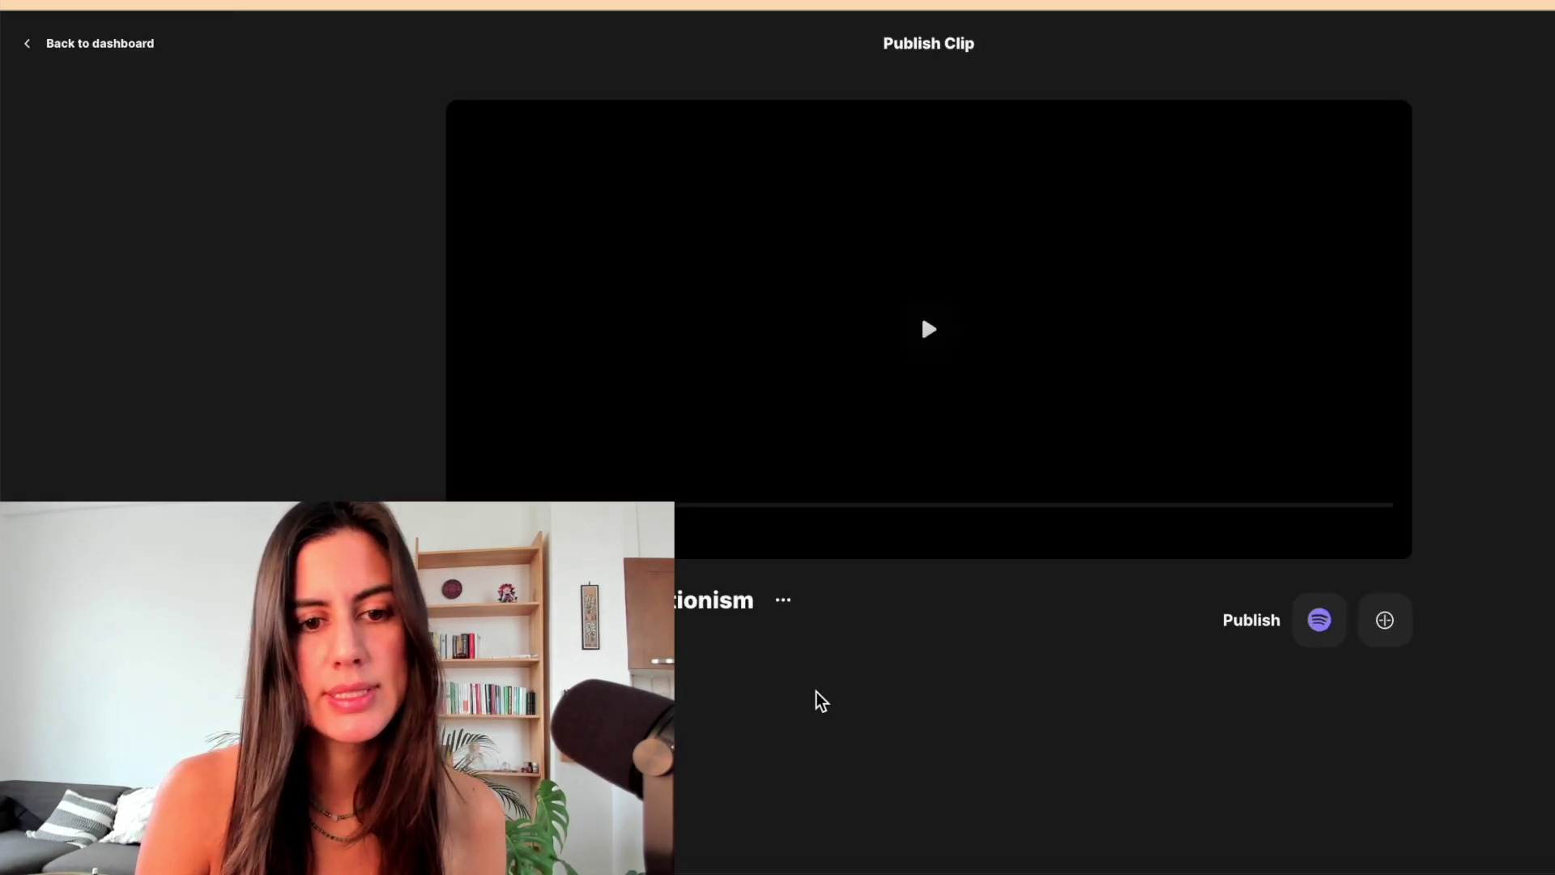
- Open an editable copy of the Overcoming Perfectionism clip and briefly preview its purple-captioned 9:16 opening
click(784, 603)
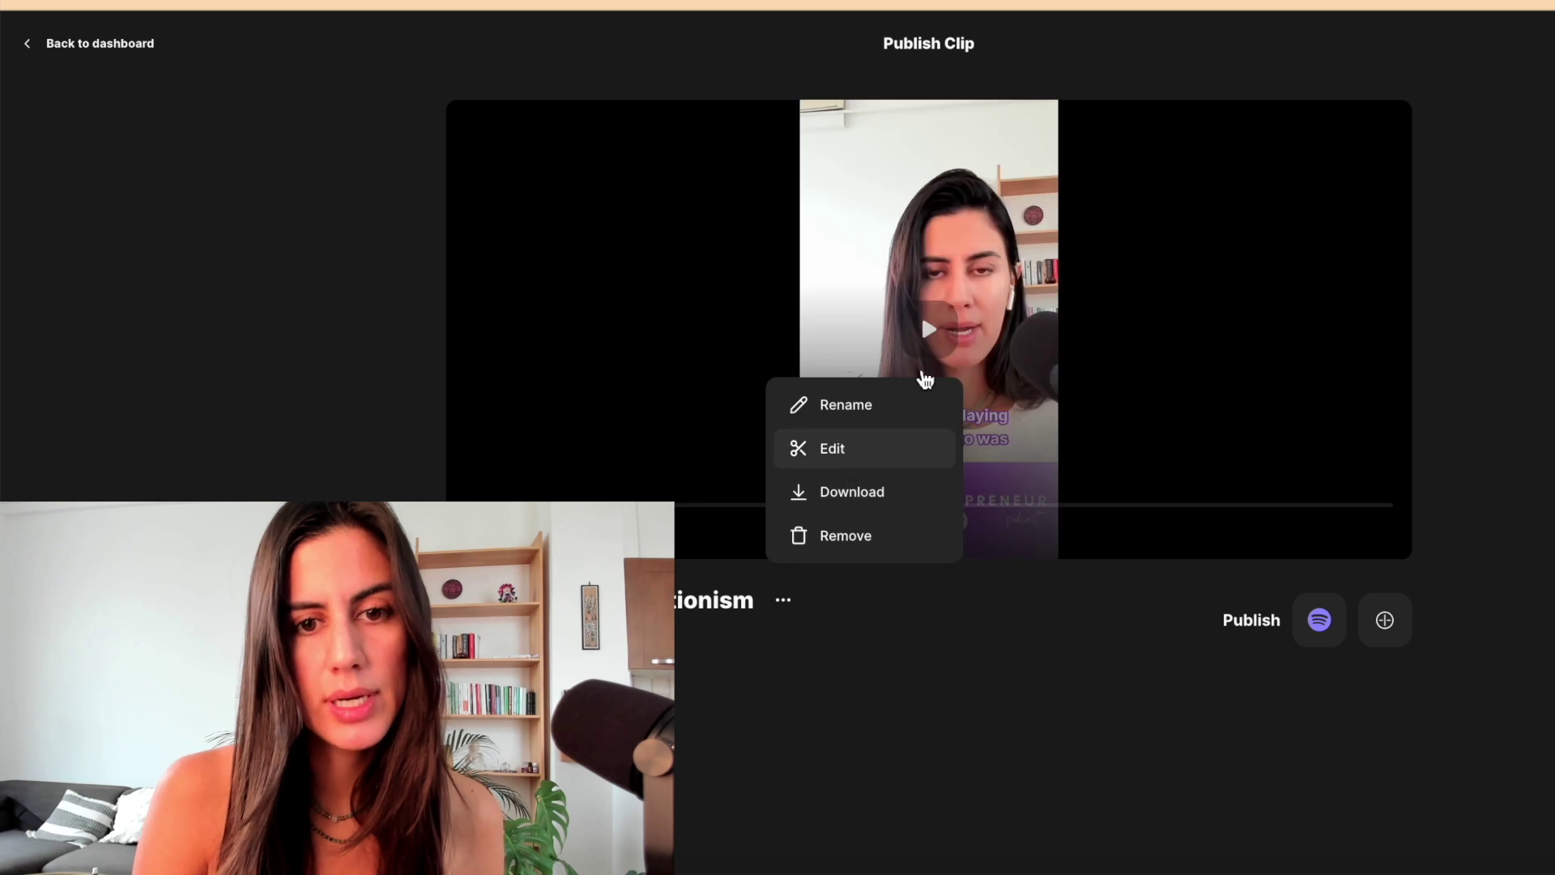
click(833, 447)
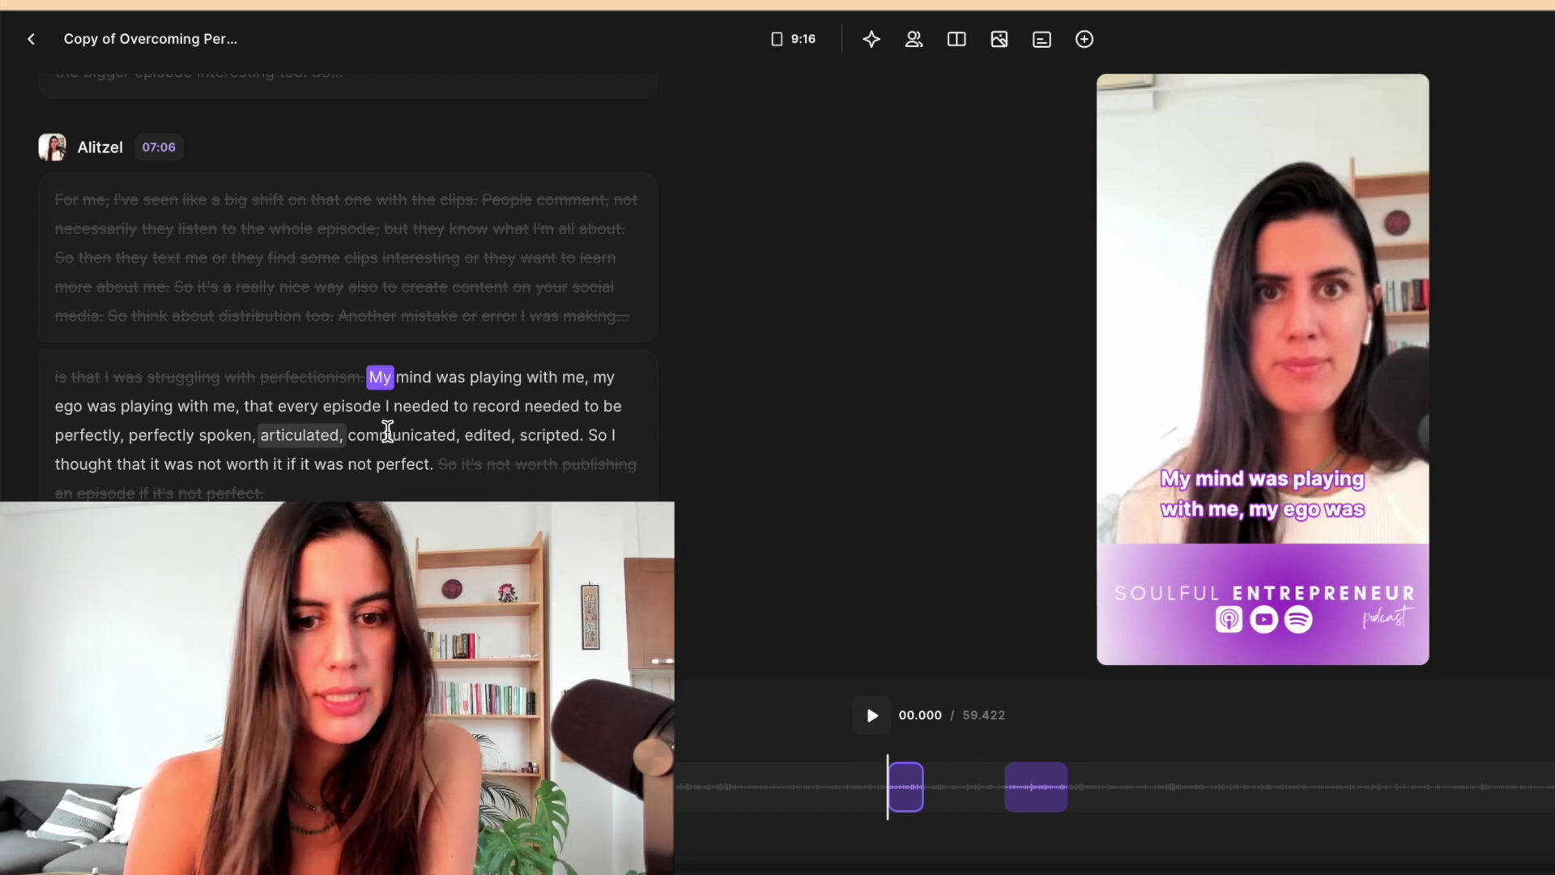
click(871, 716)
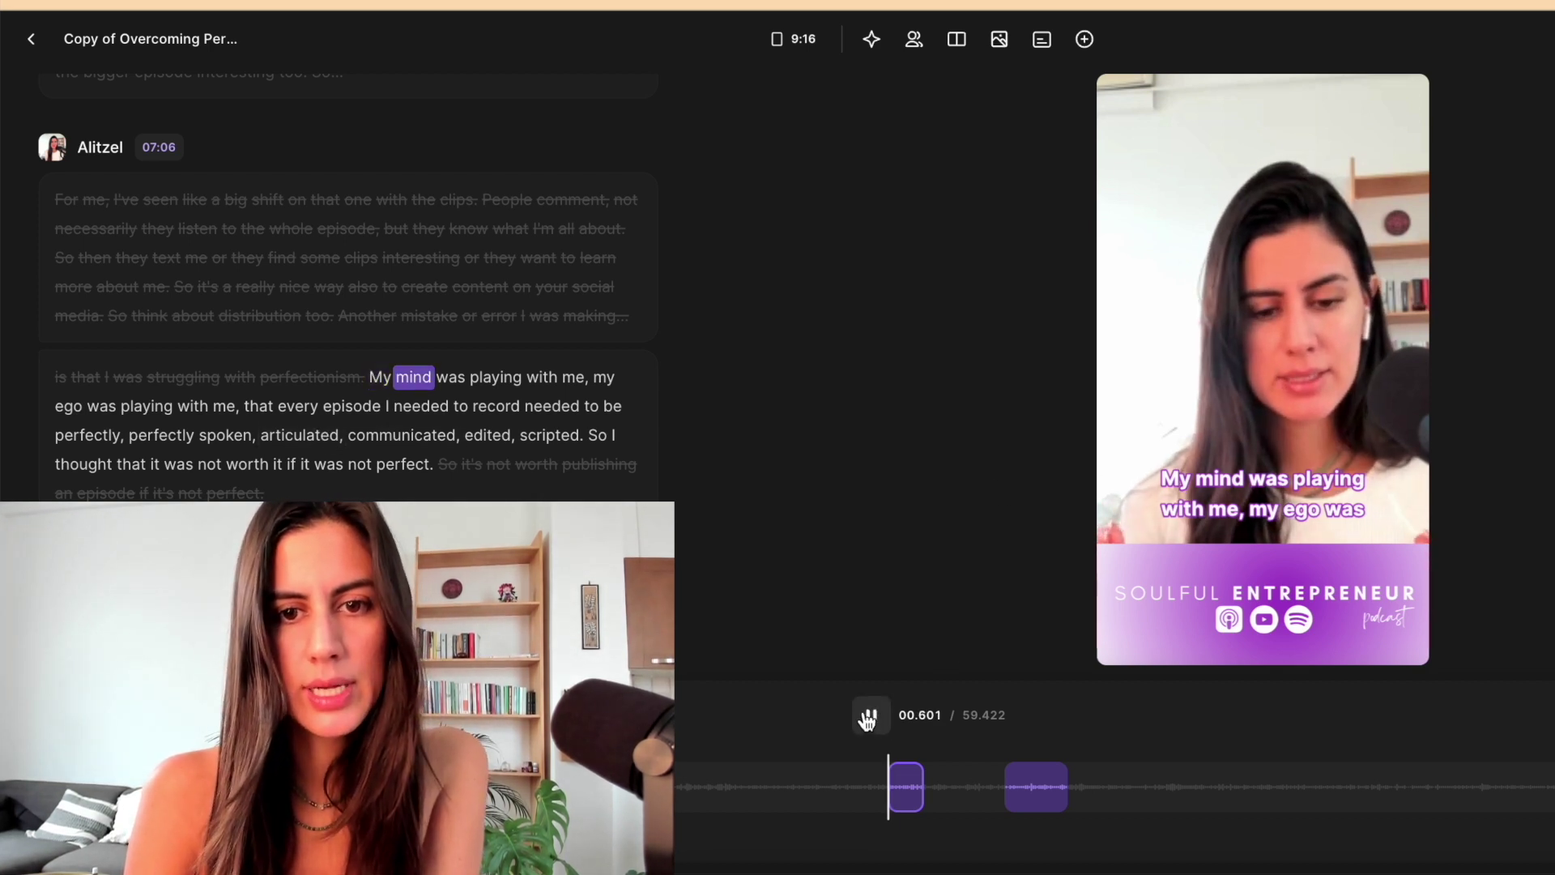
click(870, 718)
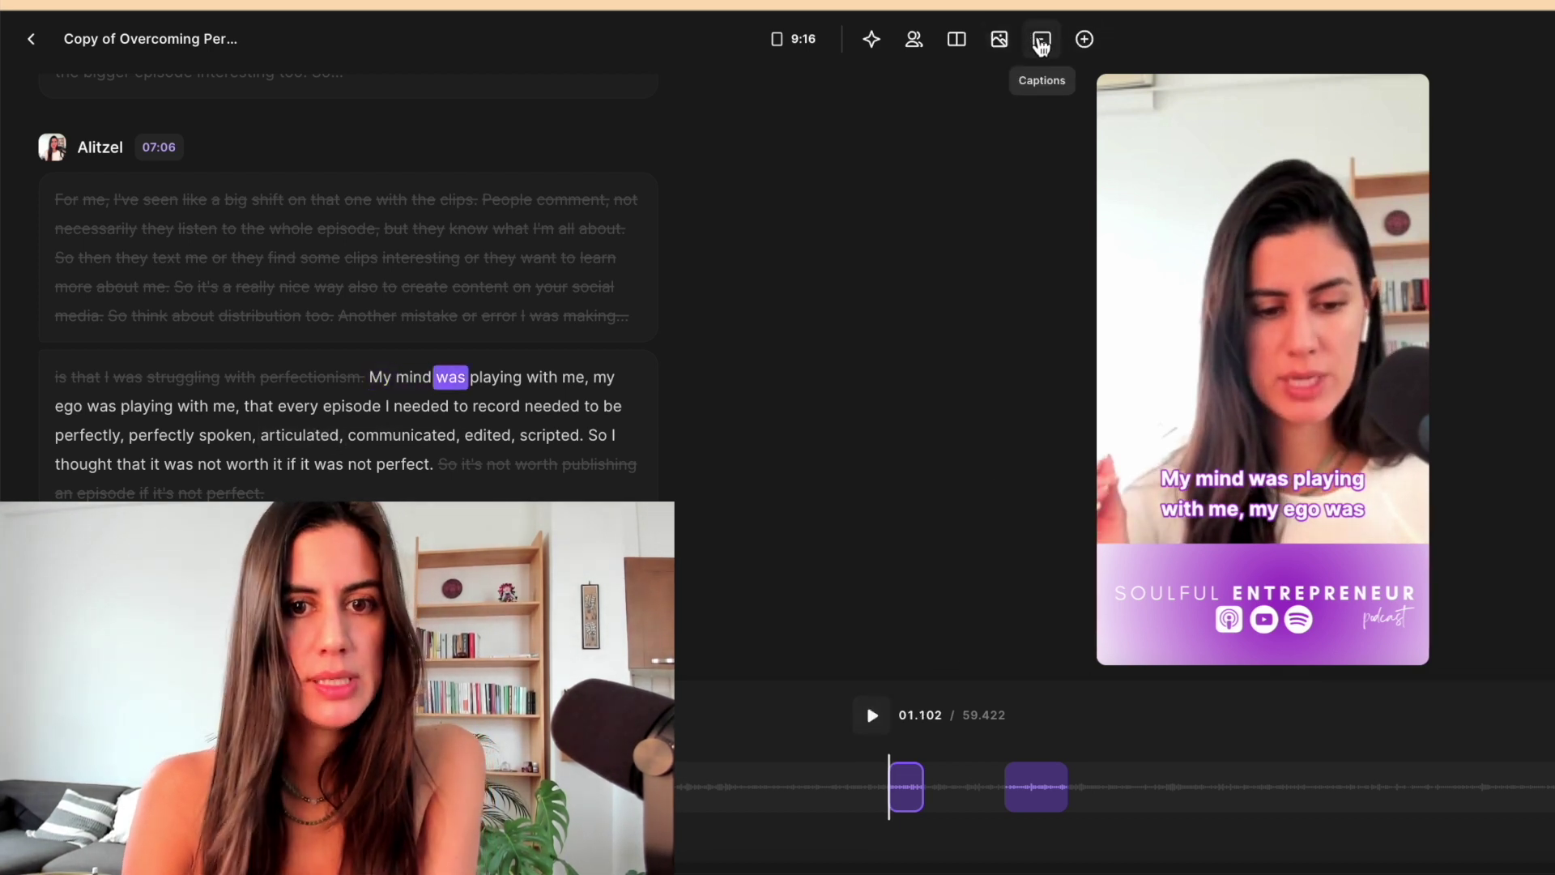
click(1039, 41)
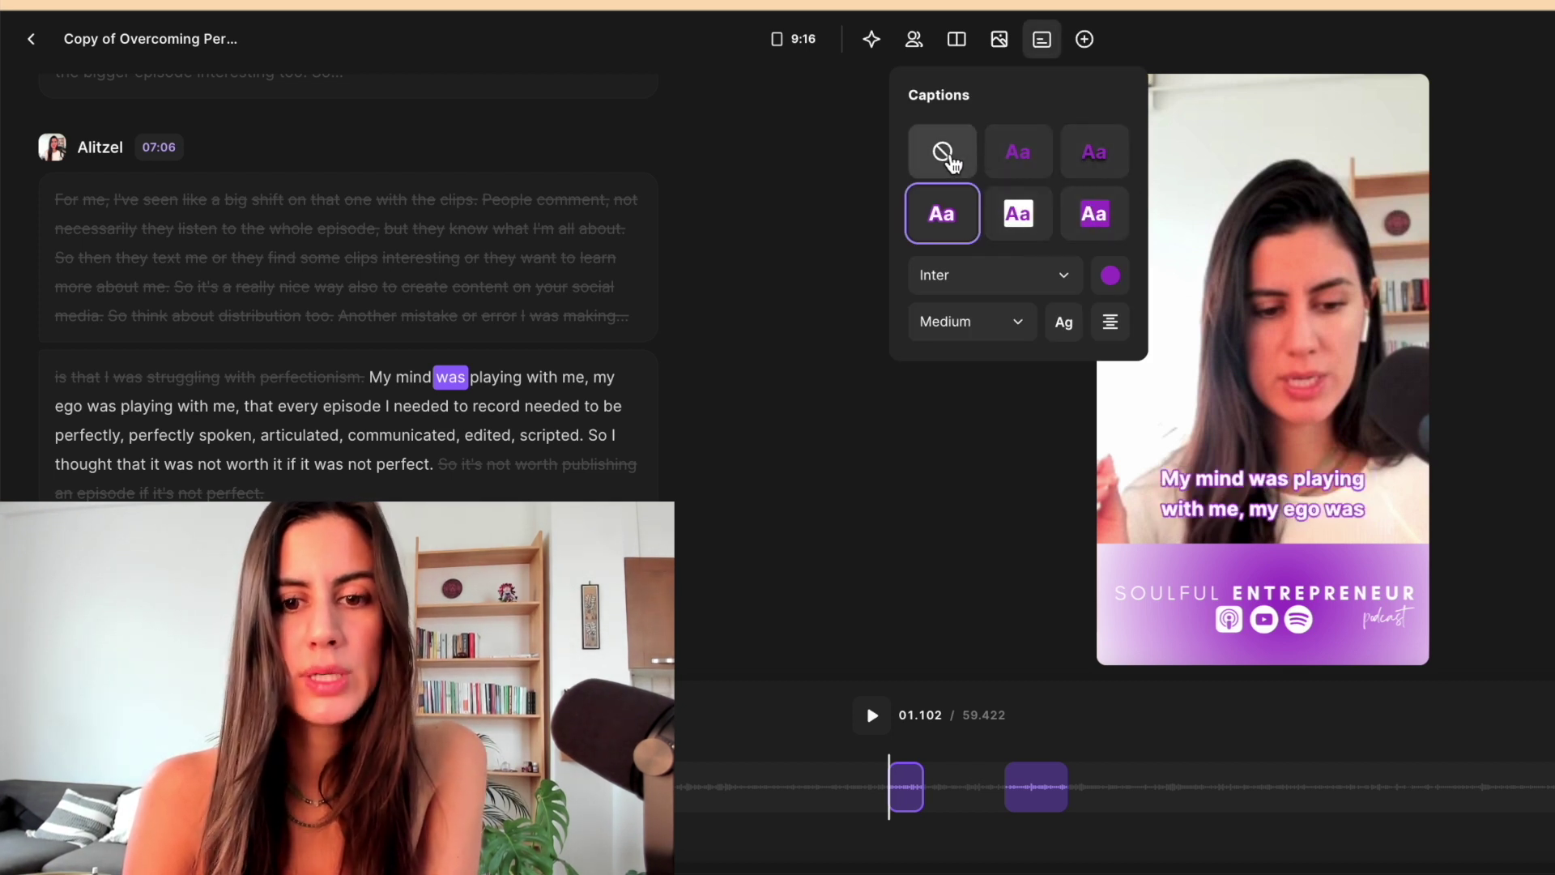
click(875, 518)
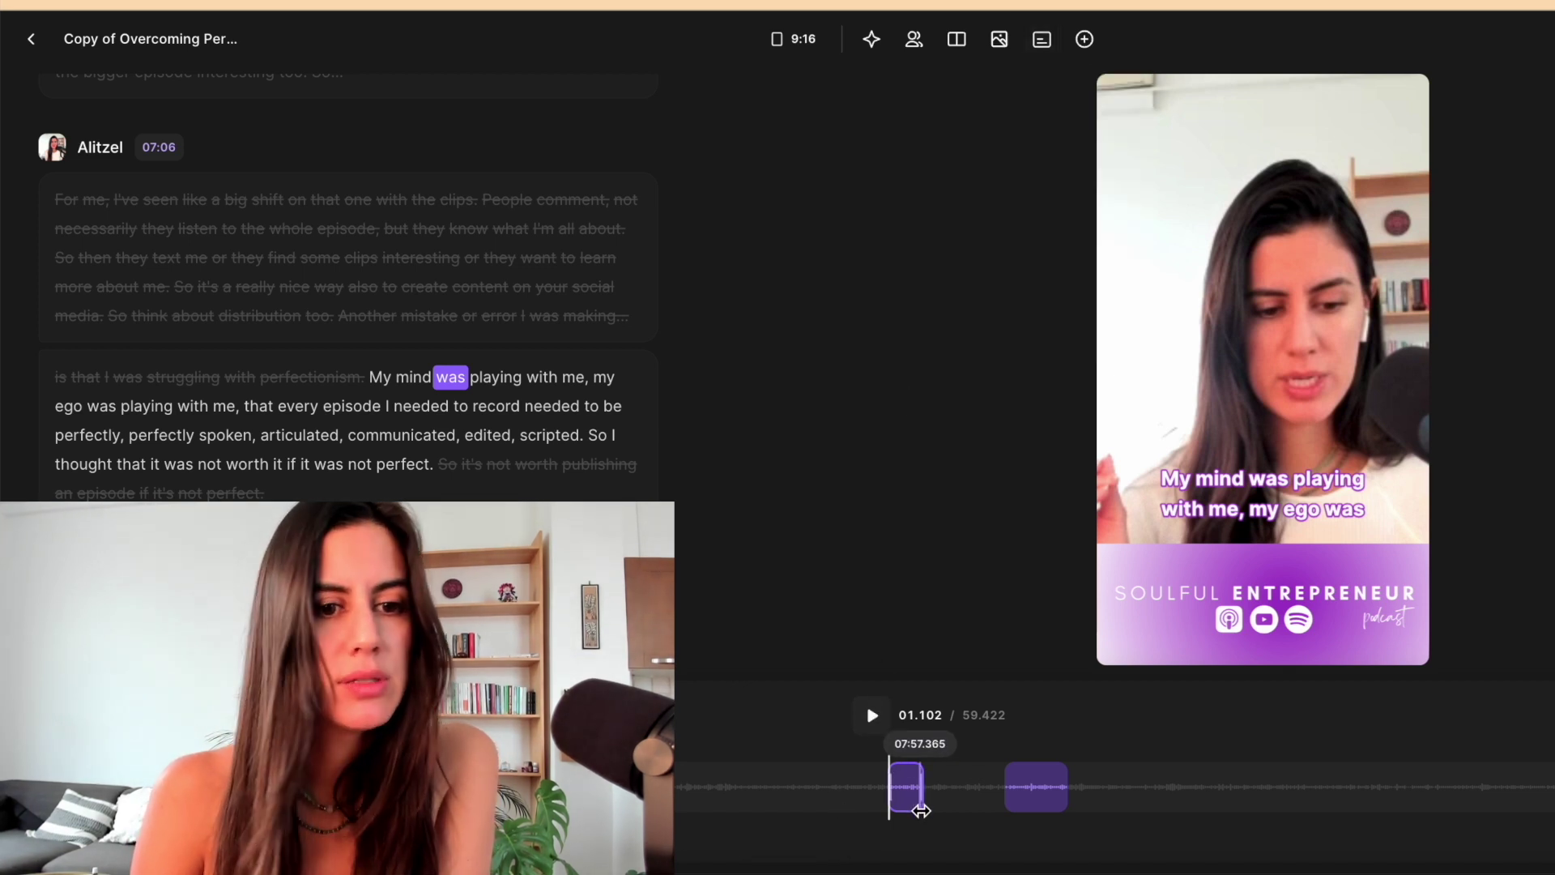
scroll(322, 437, down, 2)
scroll(324, 441, up, 1)
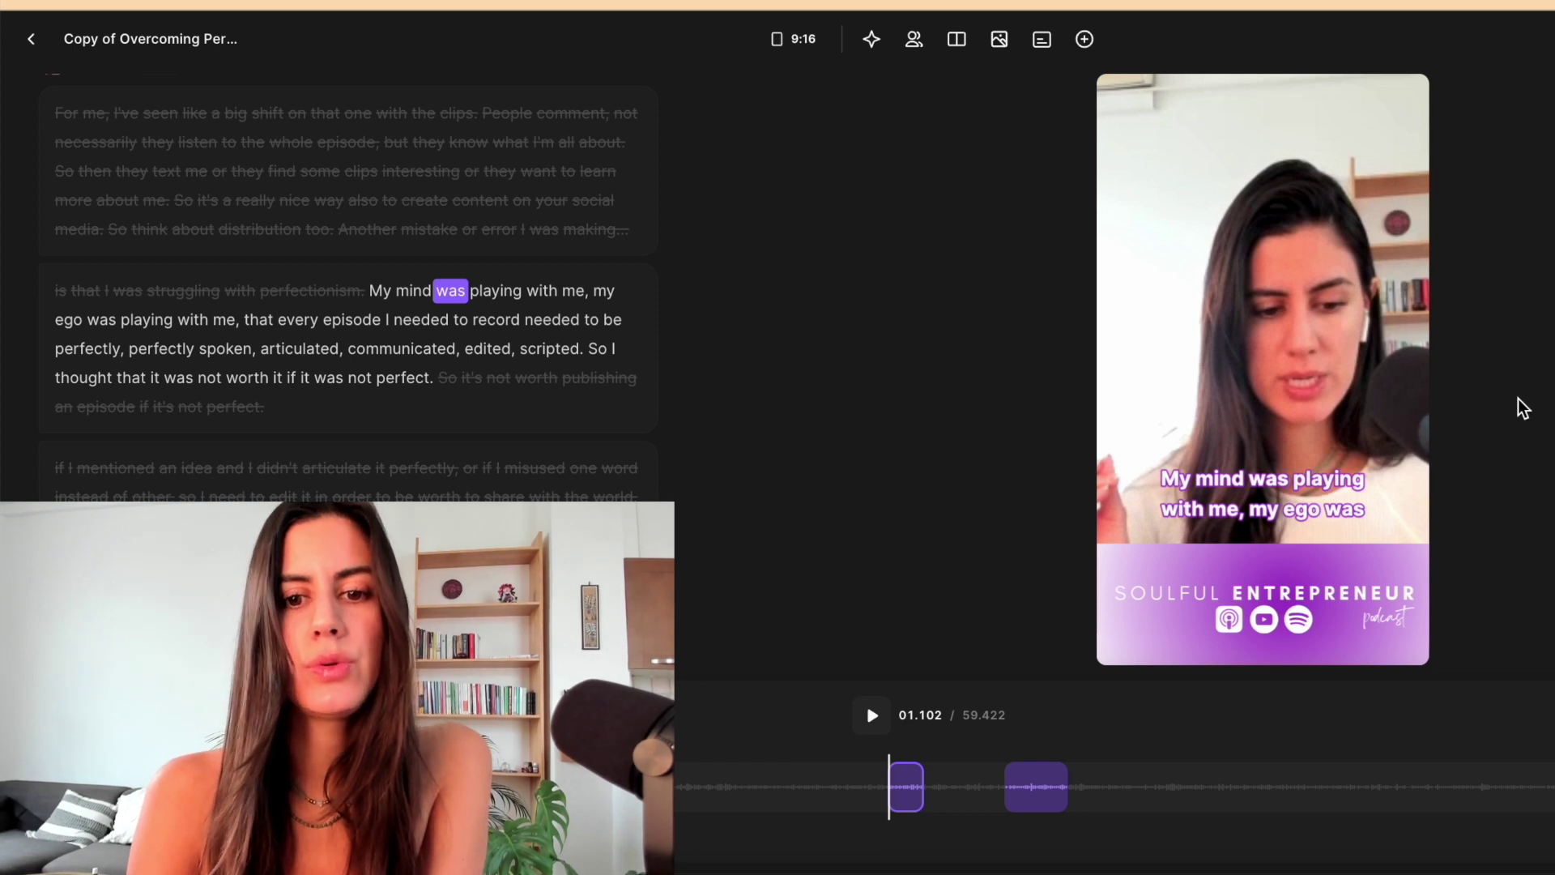
click(1085, 40)
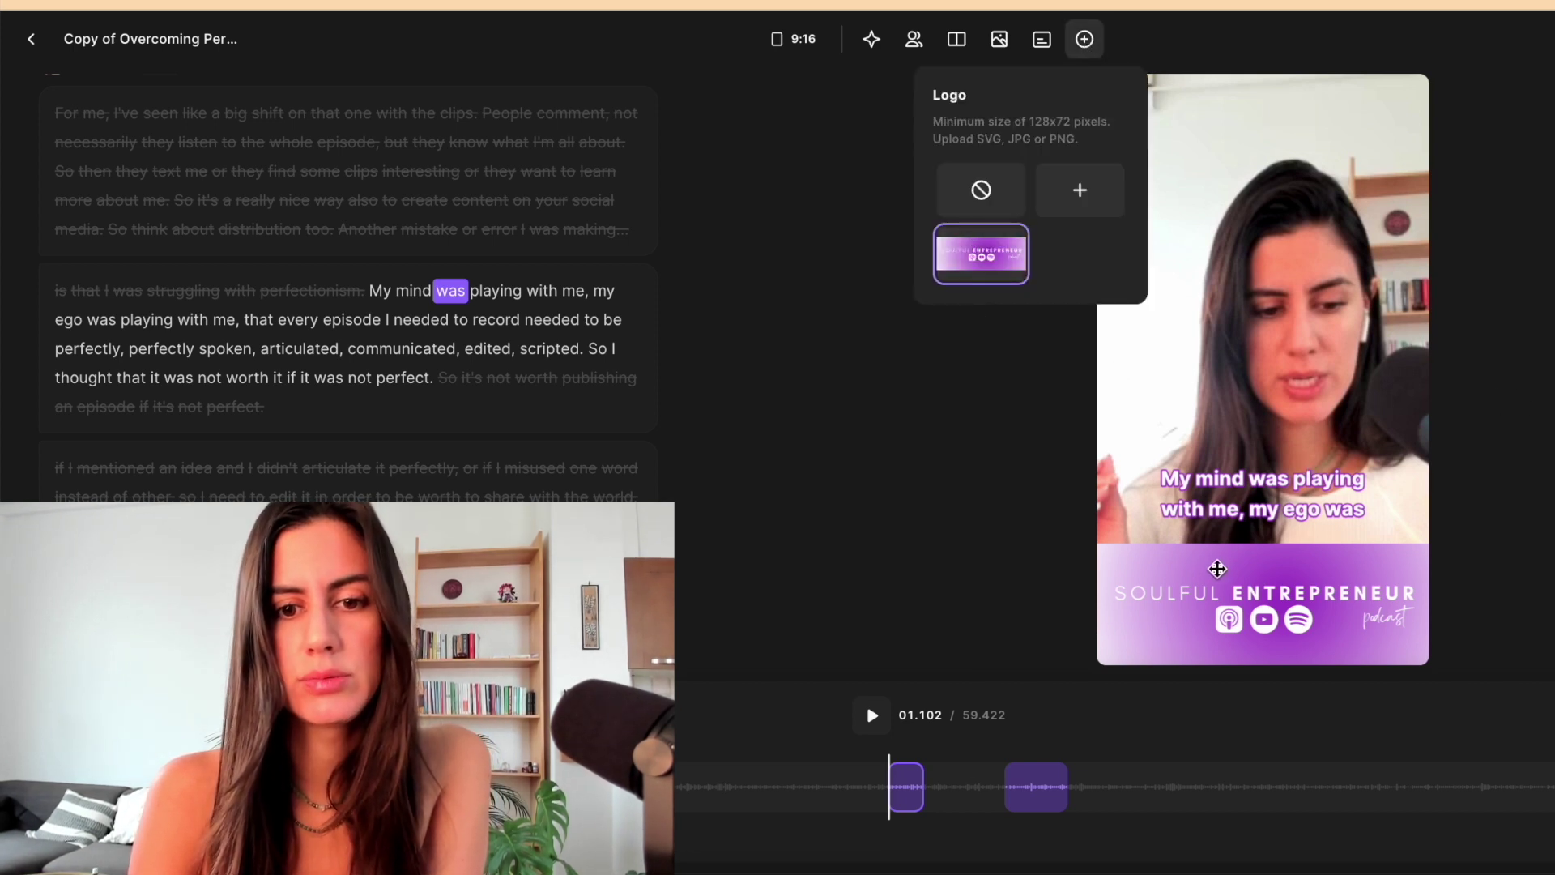
click(996, 552)
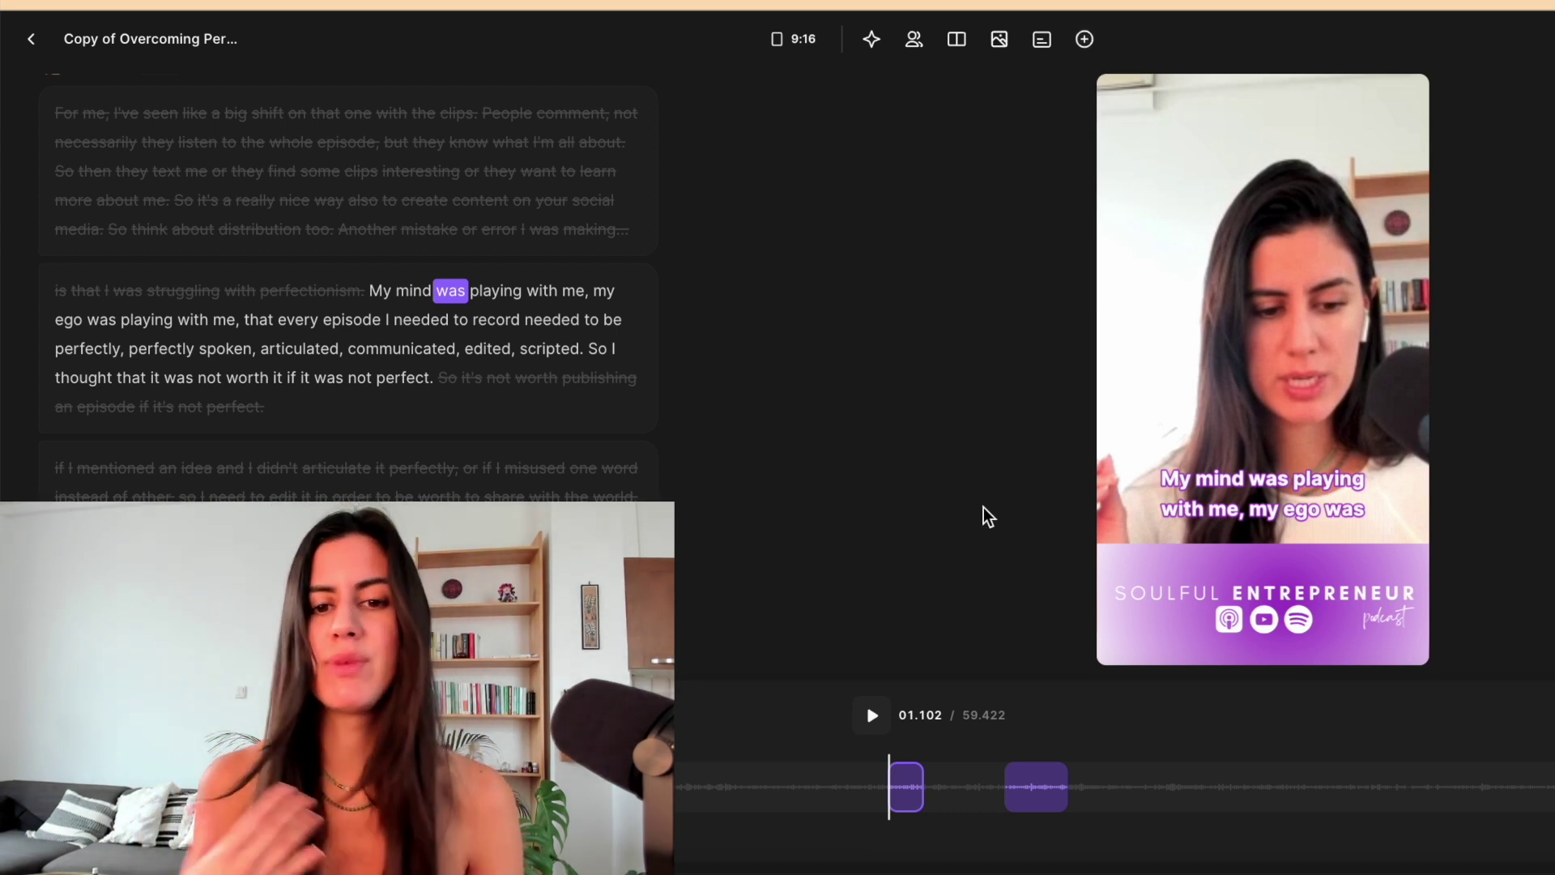